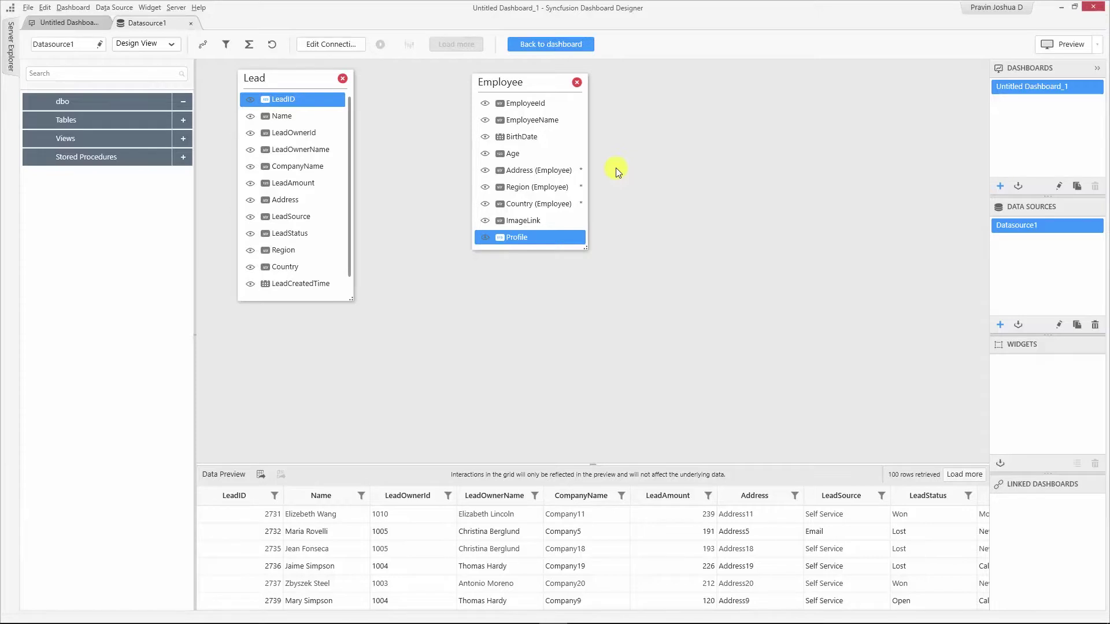
Rename Datasource1 to SaleDetails and Untitled Dashboard_1 to SalesPerformance
click(1052, 226)
text(SaleDetails)
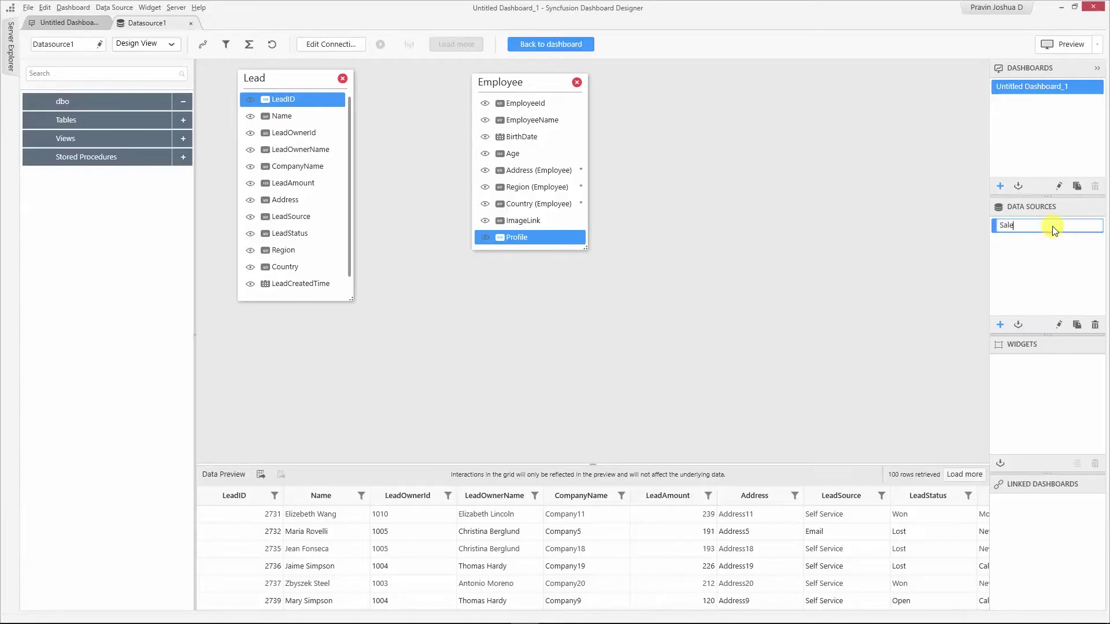
key(Return)
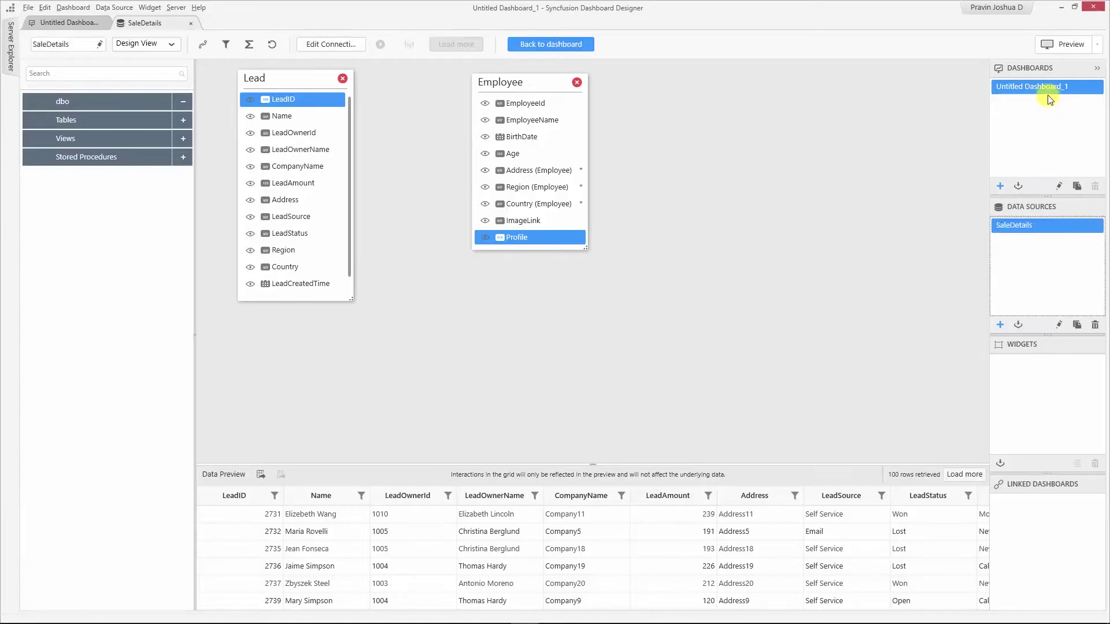
click(1040, 89)
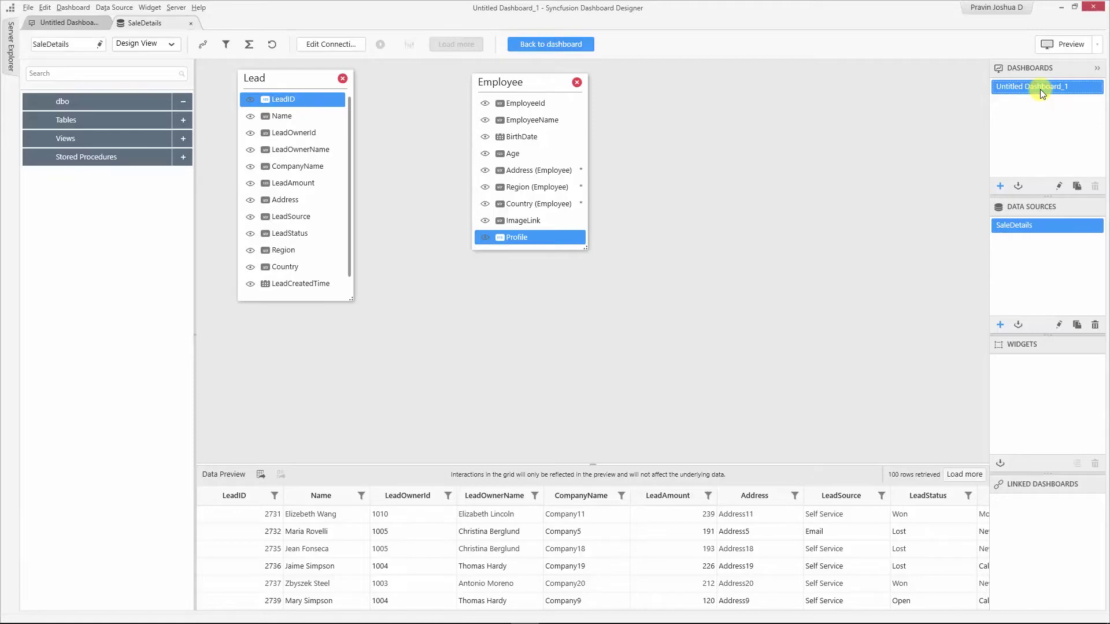
text(SalesPerform)
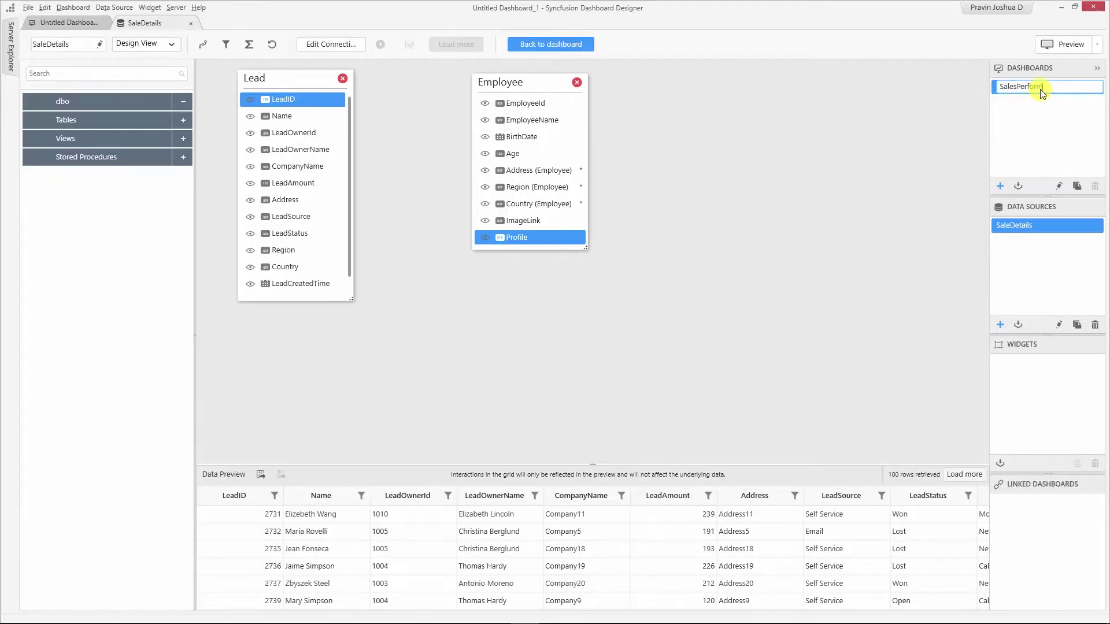
text(ance)
key(Return)
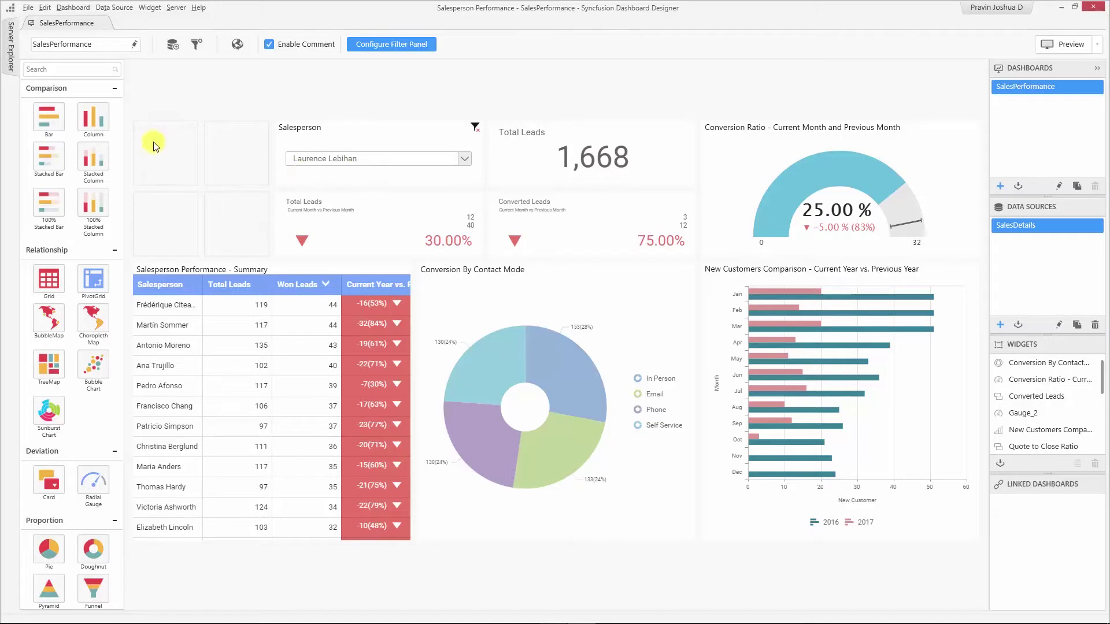
Place a Miscellaneous Image widget in the top-left dashboard cell and edit Image_1
click(118, 251)
drag(120, 251, 110, 529)
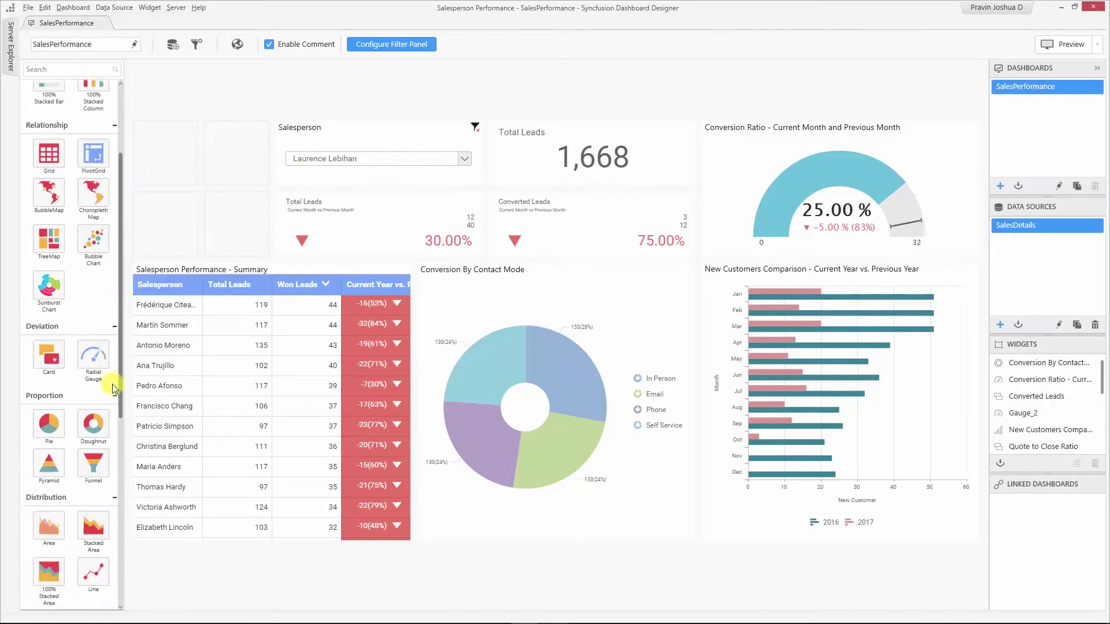
scroll(108, 530, down, 1)
mouse_move(94, 583)
mouse_down()
mouse_move(167, 165)
mouse_move(252, 235)
mouse_up()
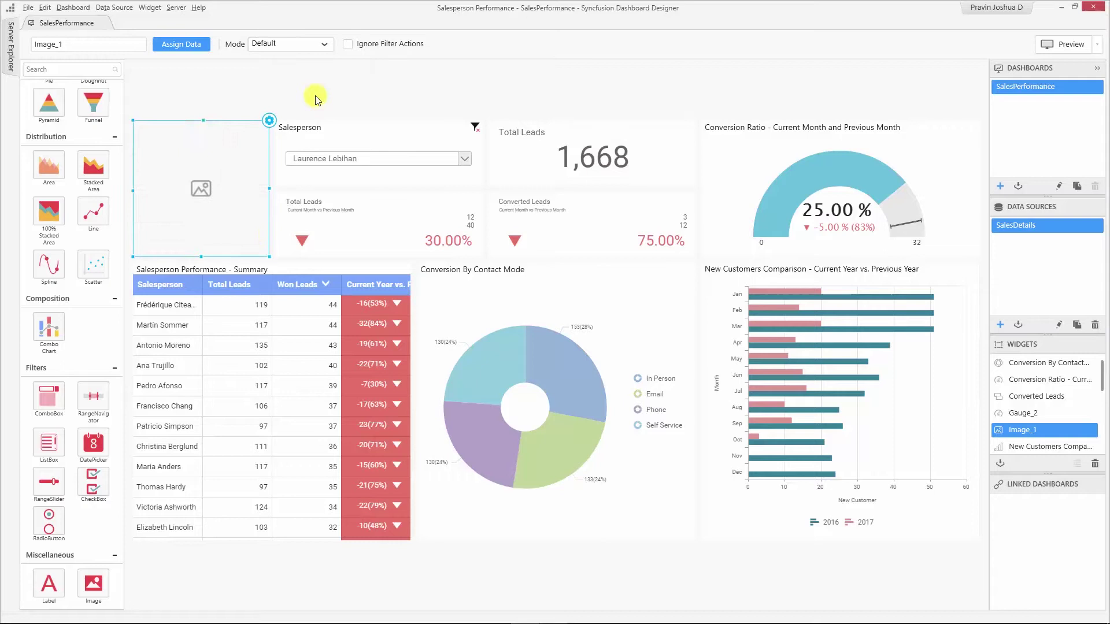
click(269, 120)
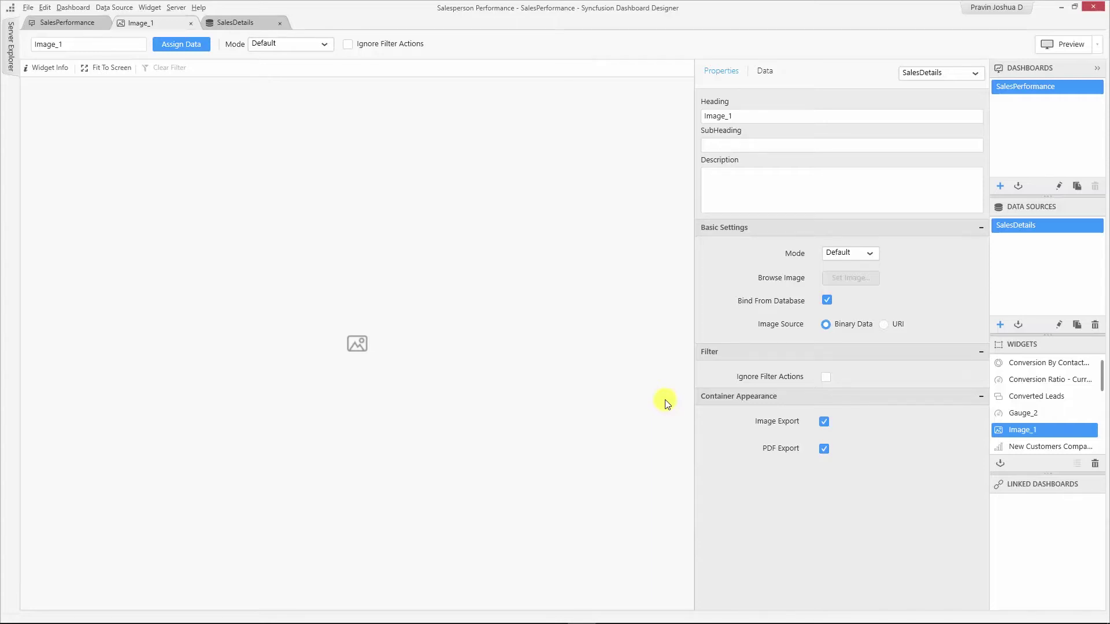
click(827, 301)
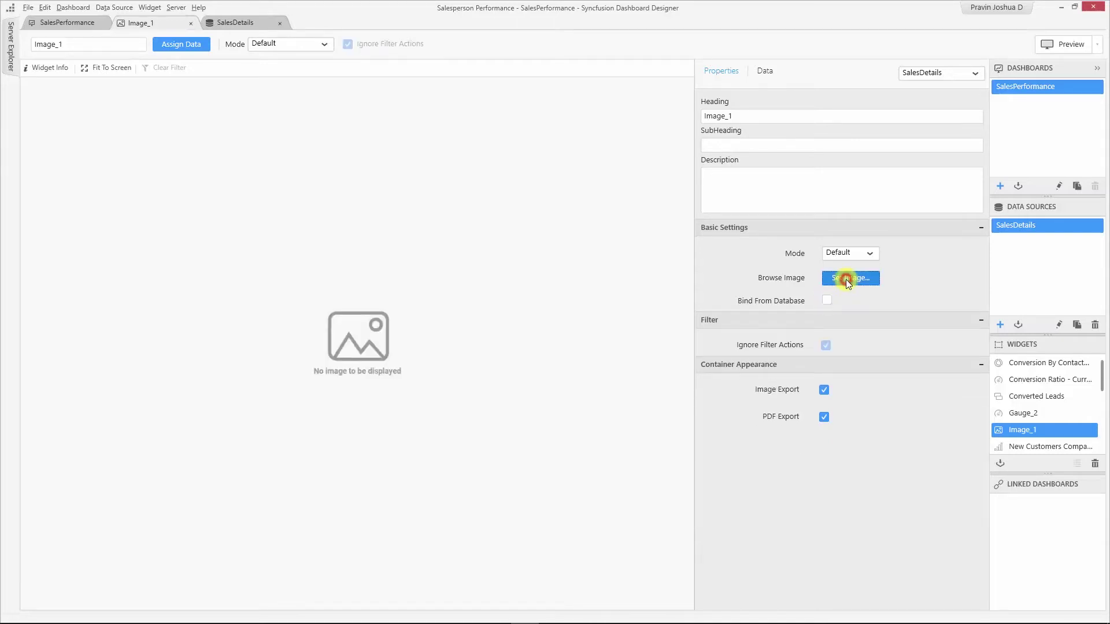
click(846, 280)
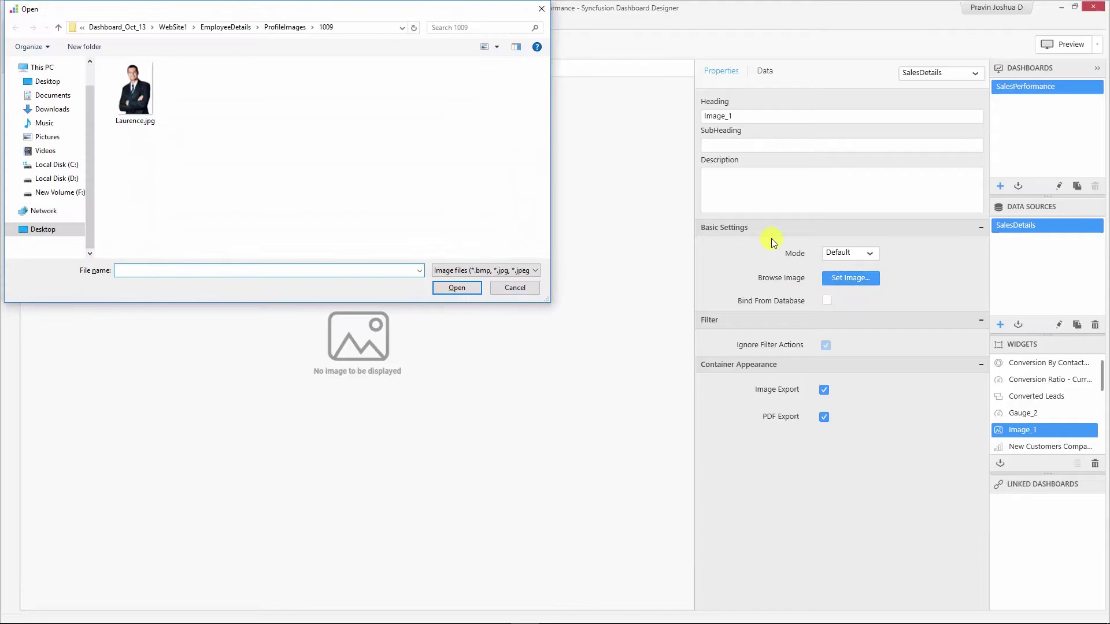
double_click(137, 94)
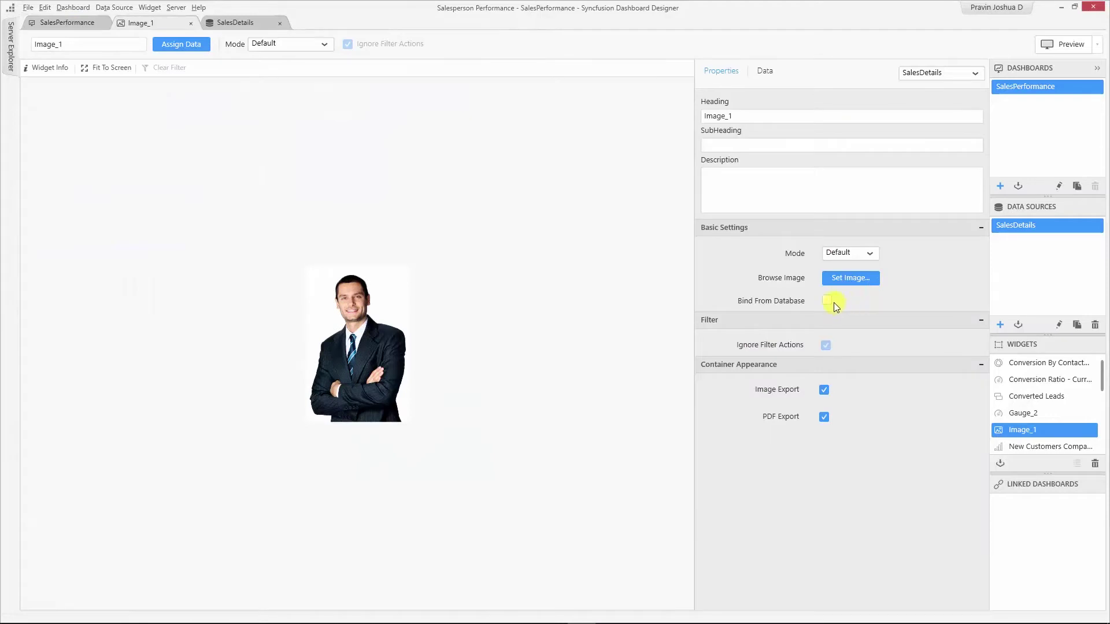
click(829, 299)
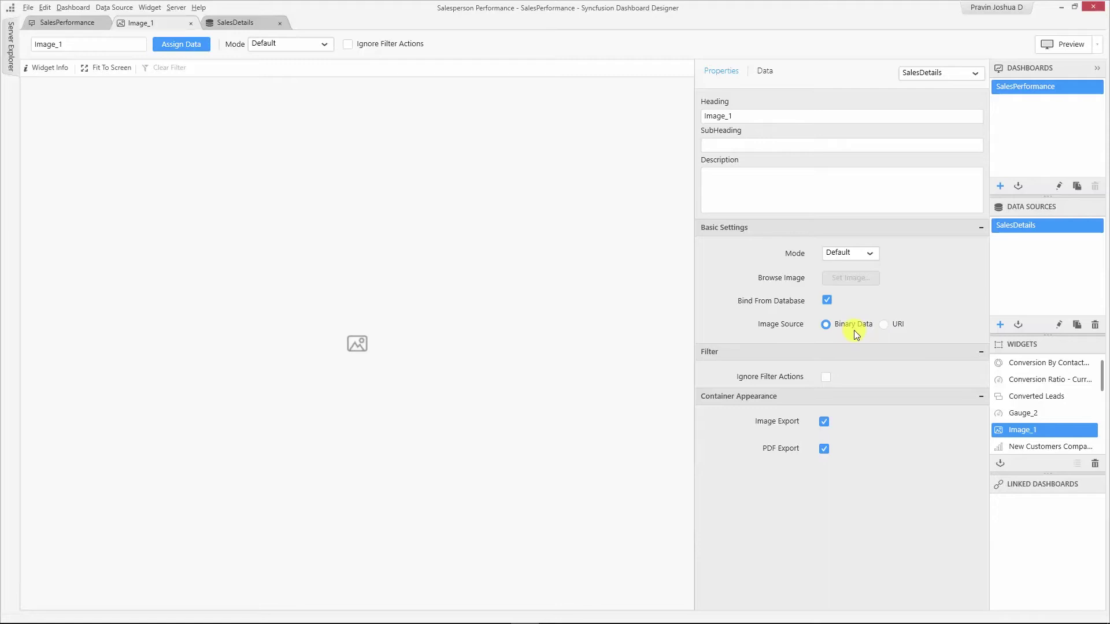
Unhide the Profile field in SalesDetails and bind it to Image_1's Column
click(242, 21)
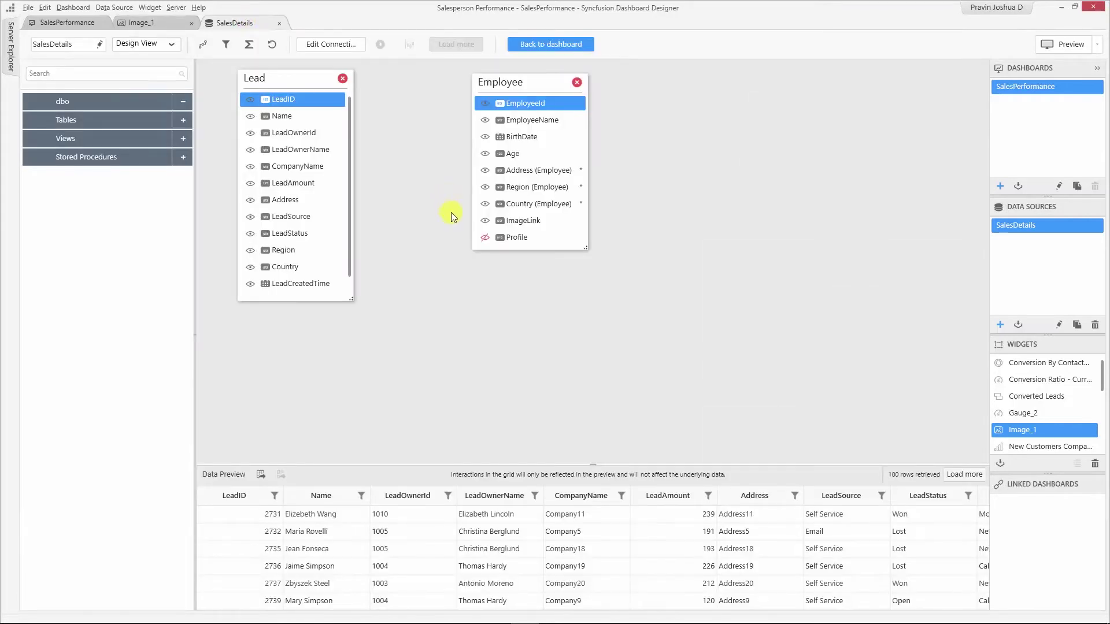
click(485, 237)
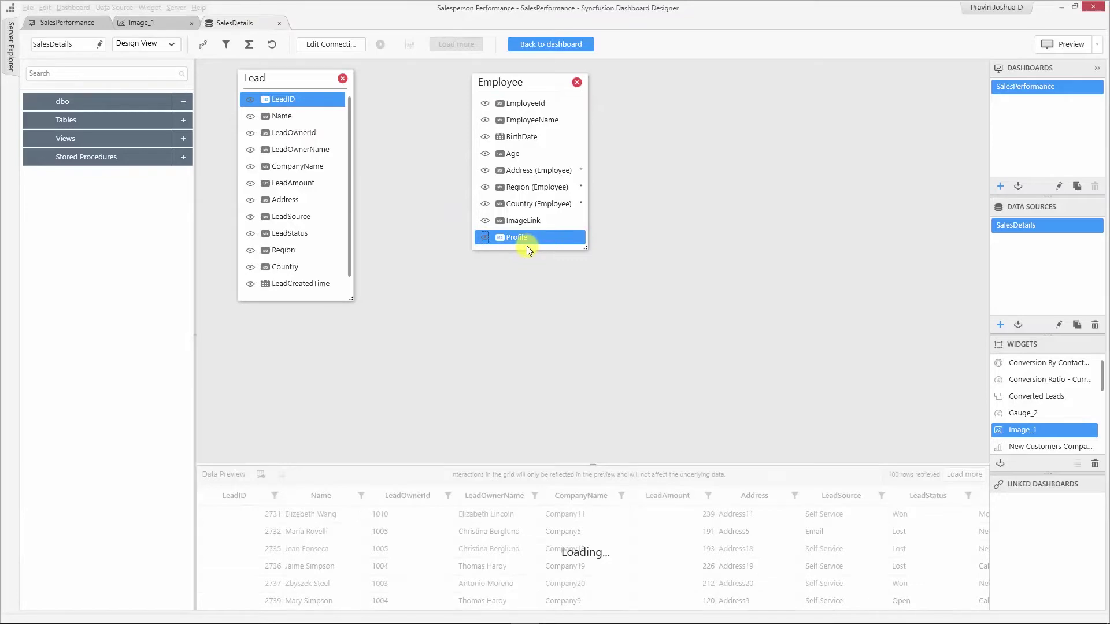
click(152, 23)
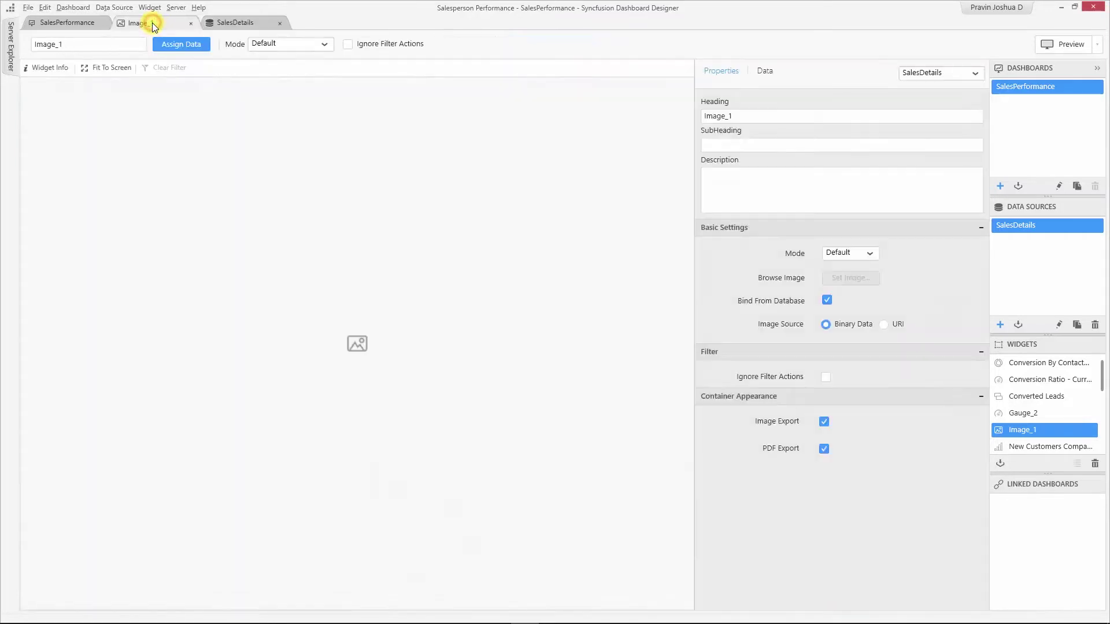
click(768, 74)
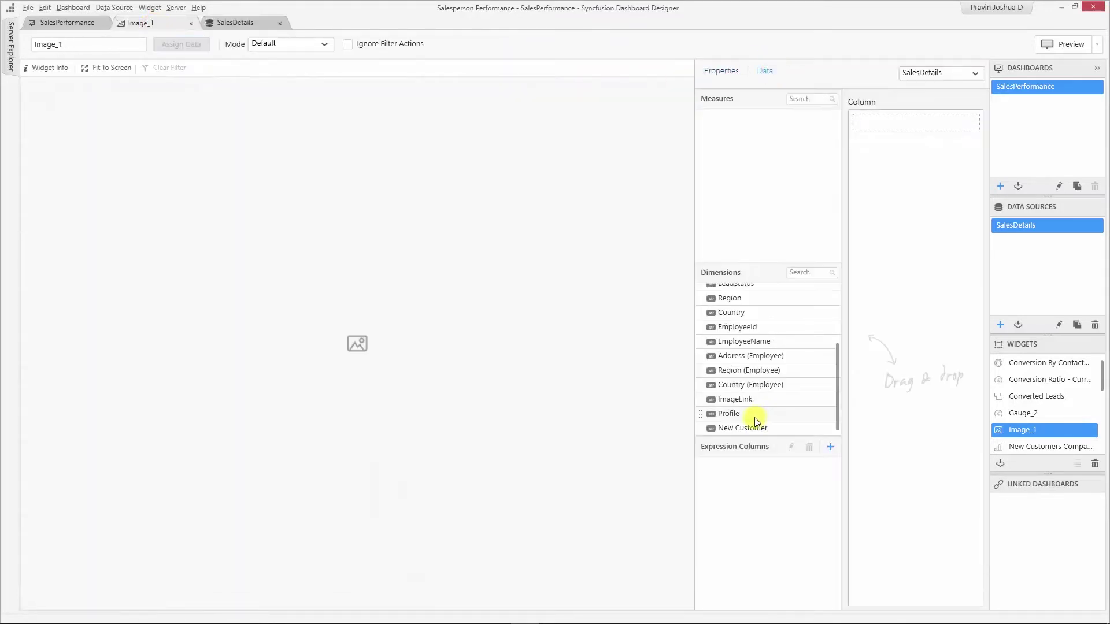
drag(755, 423, 896, 374)
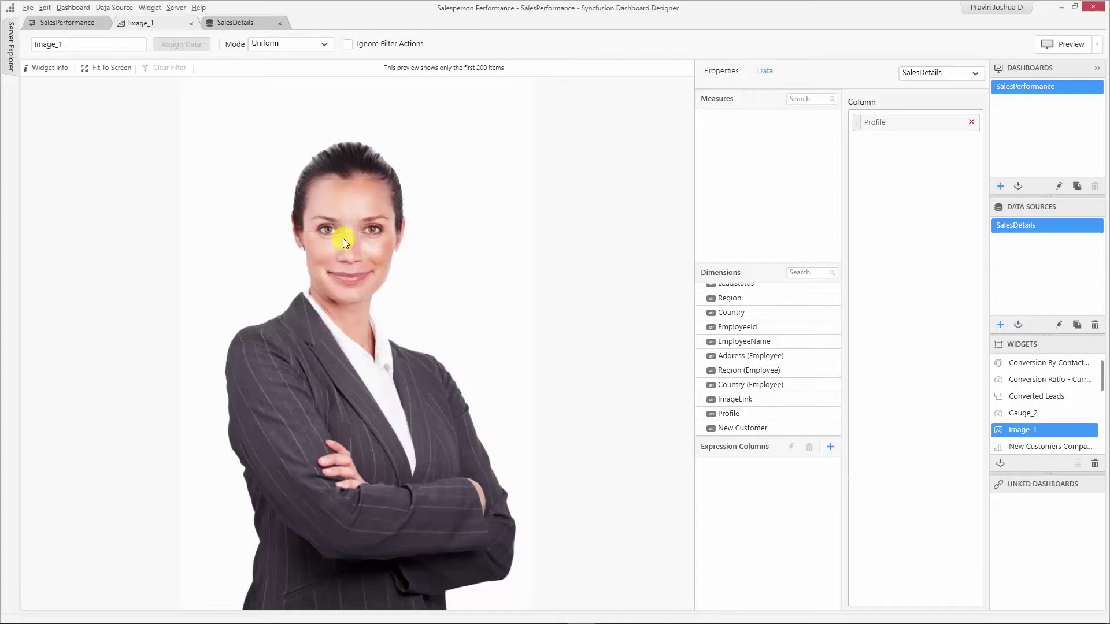
click(81, 26)
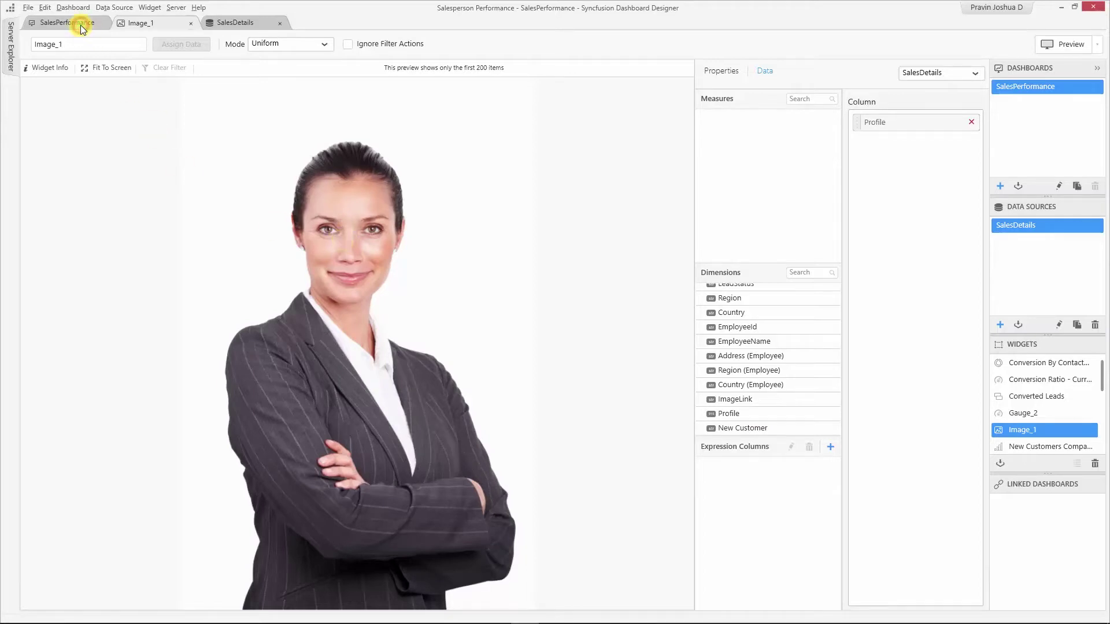
Preview the dashboard, filtering the salesperson to Ana Trujillo, then Francisco Chang
click(1056, 46)
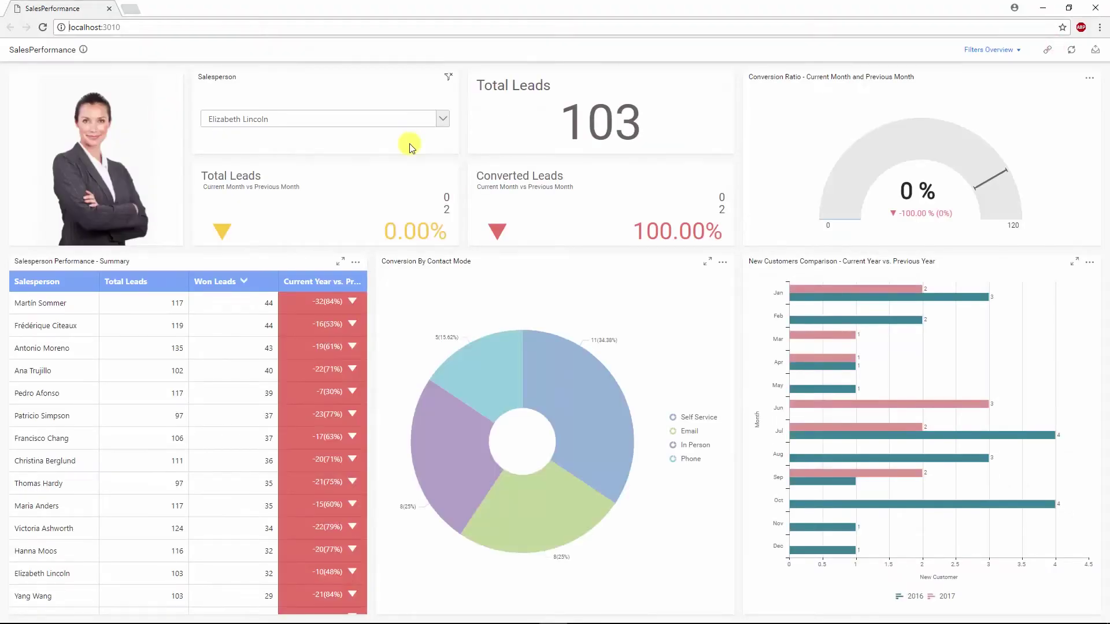
click(441, 119)
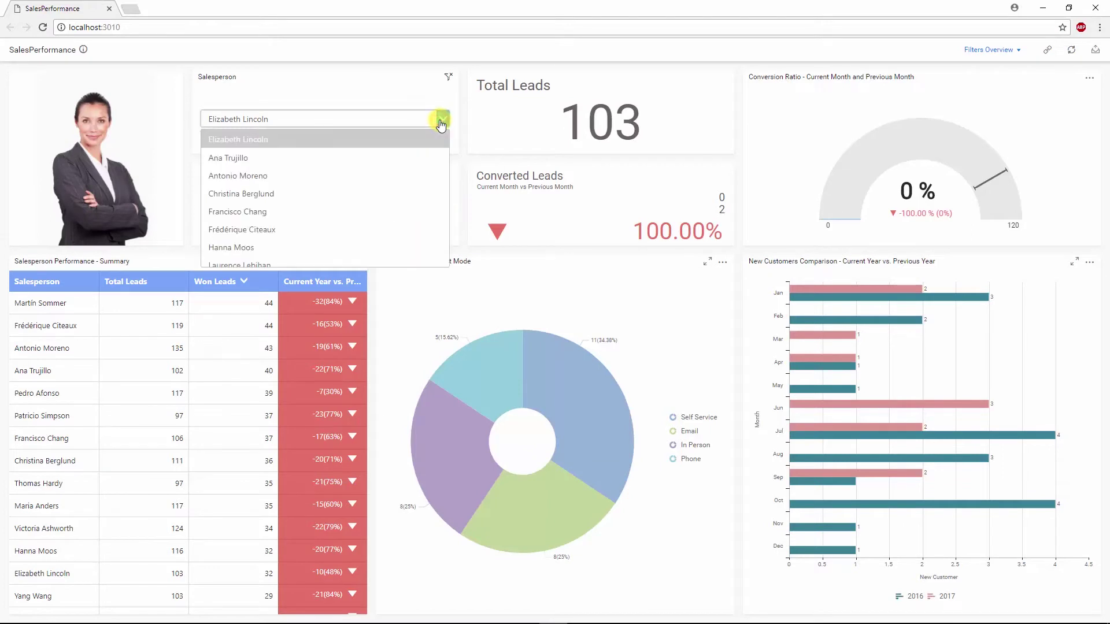
click(412, 159)
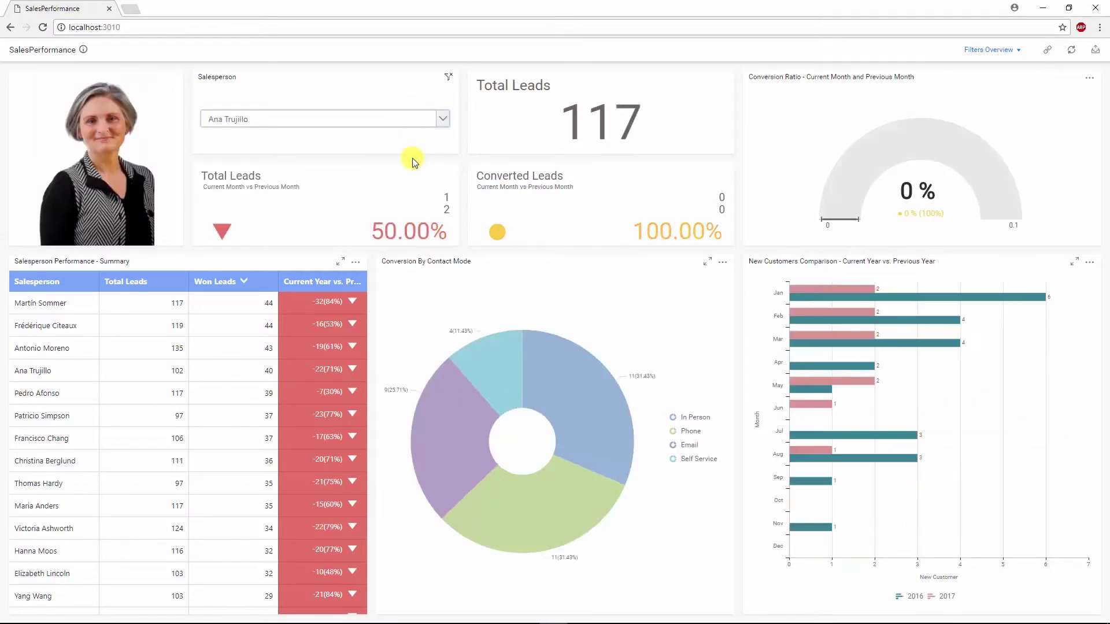
click(441, 124)
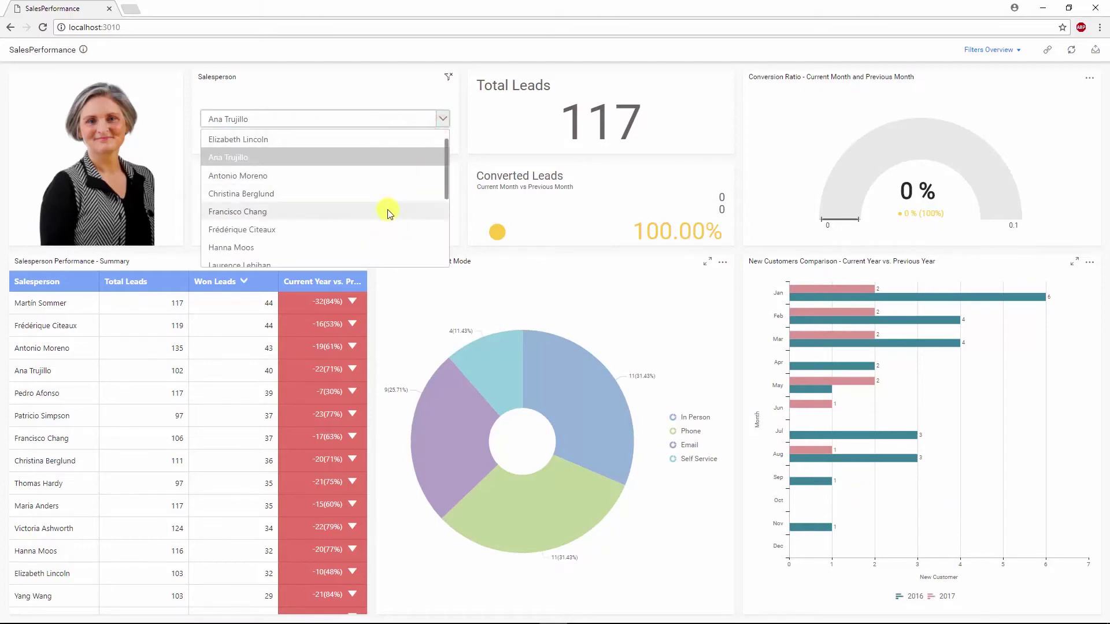
click(388, 211)
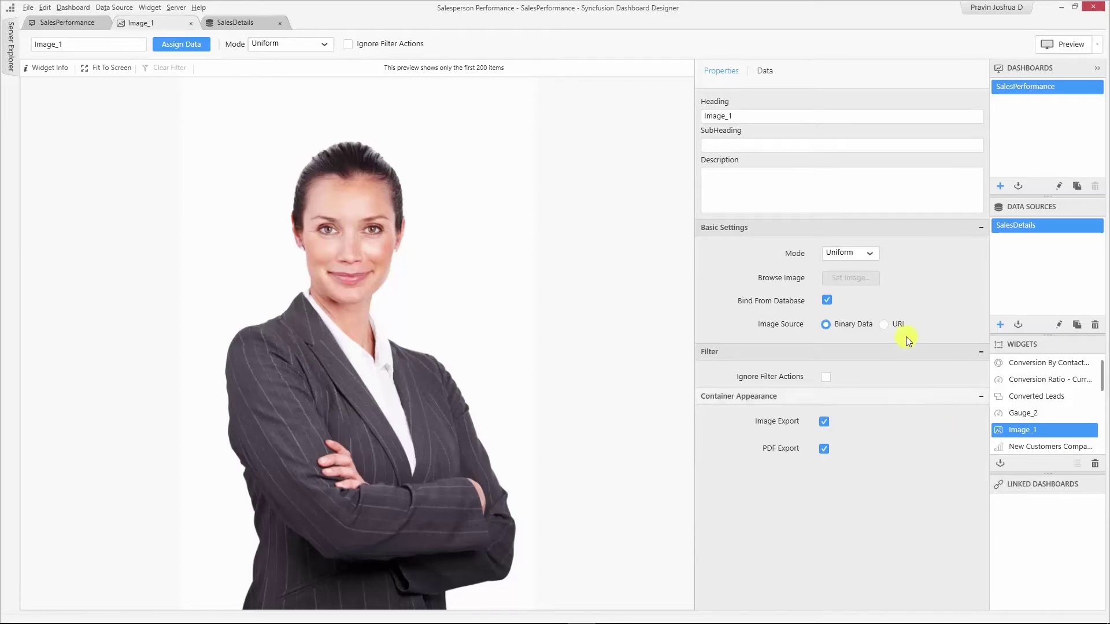
Set Image_1's image source to URI and bring up the browser's profile image
click(887, 325)
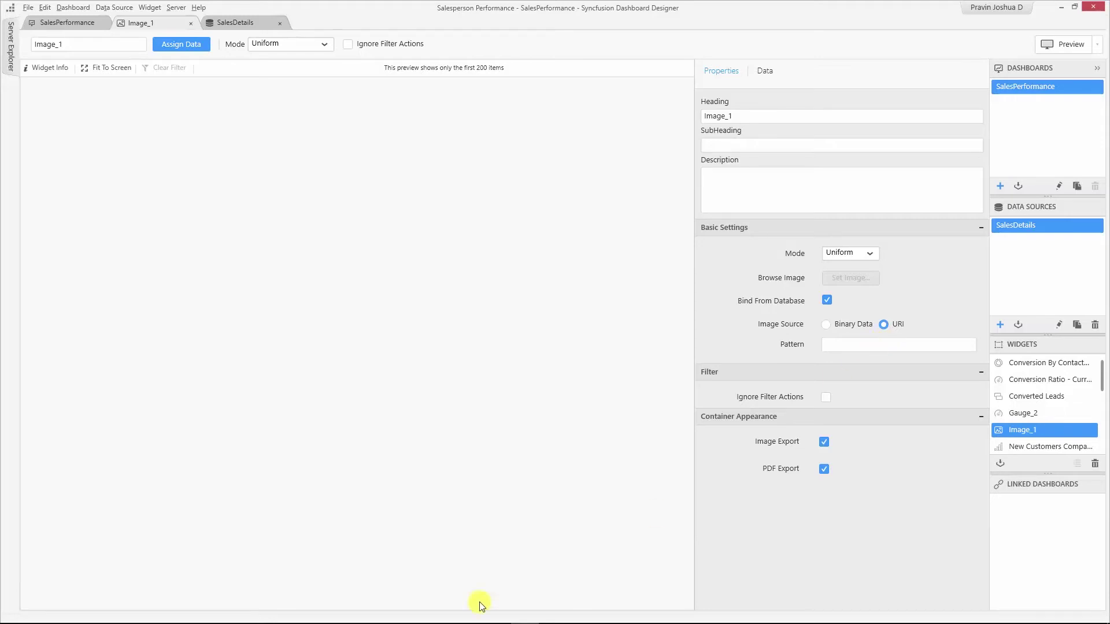
click(447, 612)
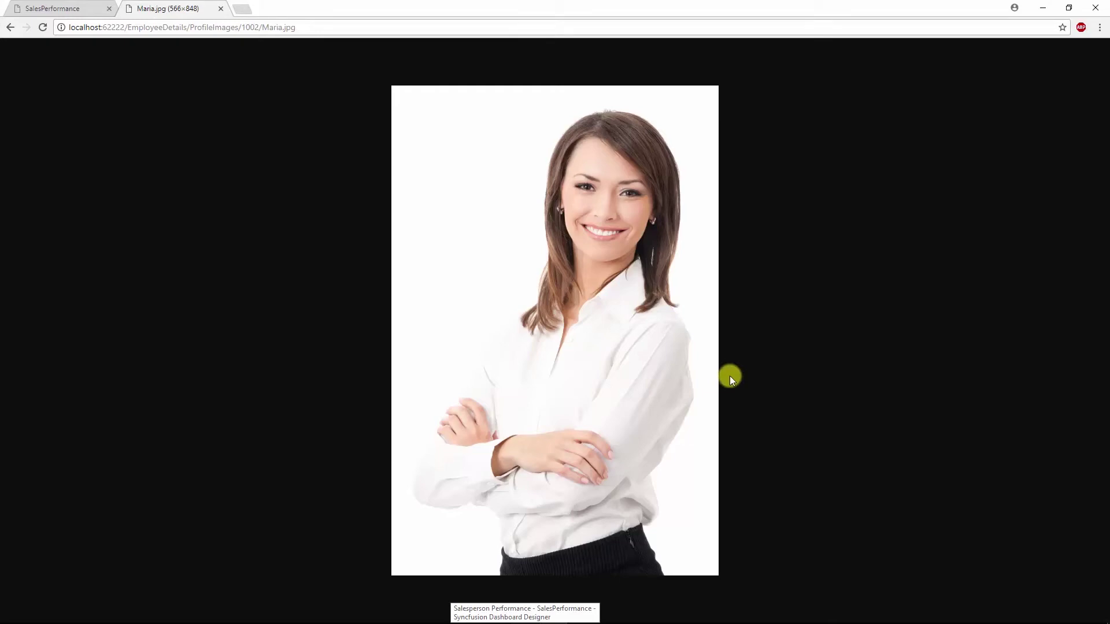
Change the image address from 1002/Maria to 1001/Ana, load it, and select the URL
click(341, 26)
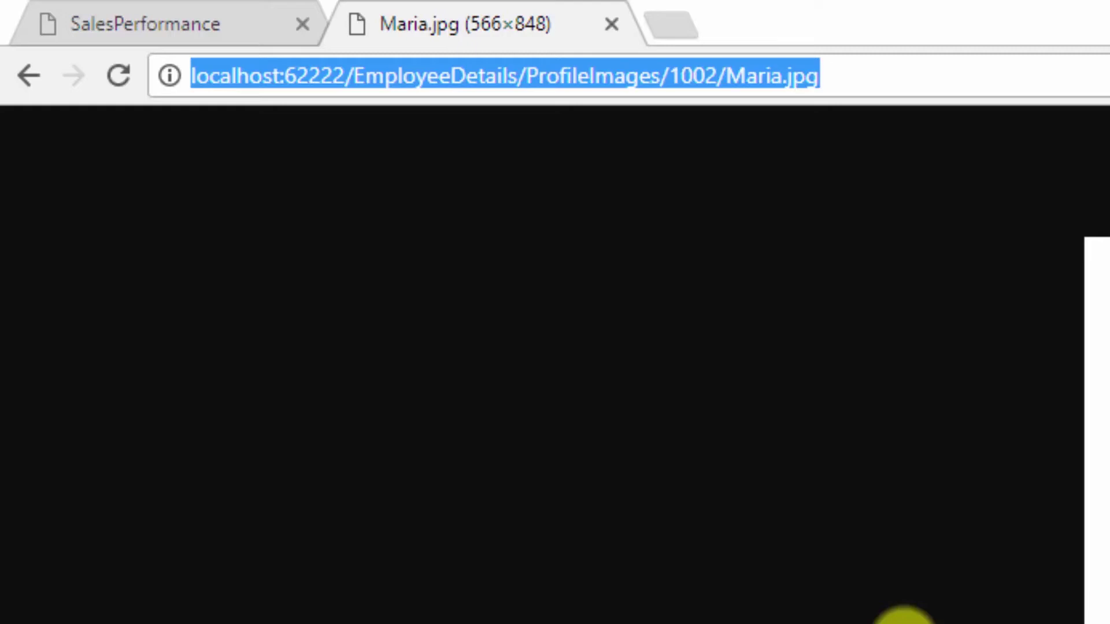
key(Right)
key(Left)
key(Left)
key(Left)
key(BackSpace)
text(1)
key(Right)
key(Right)
key(Right)
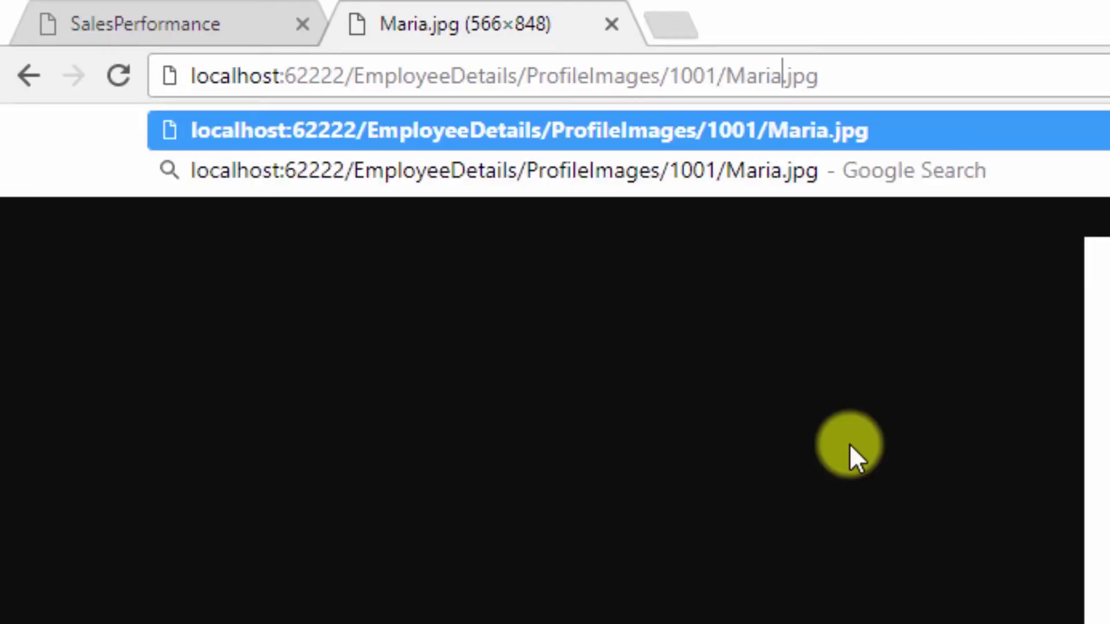
key(BackSpace)
key(BackSpace)
key(BackSpace)
text(Ana)
key(Return)
click(304, 27)
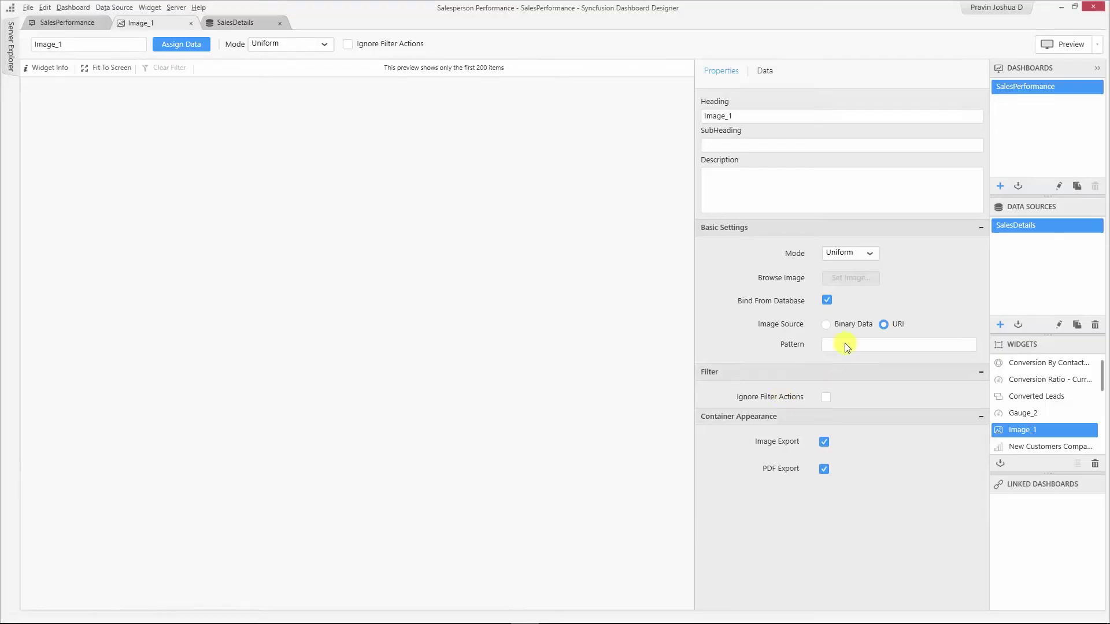
Paste the copied ProfileImages address as the Pattern, swapping folder and file name for {0} and {1}
click(845, 344)
key(ctrl+v)
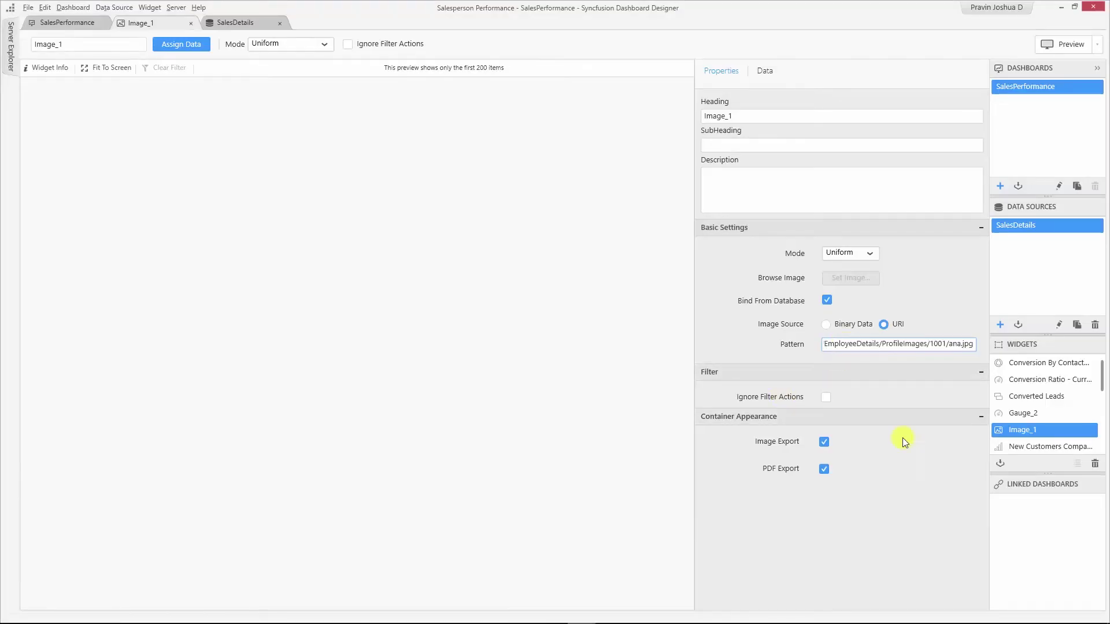
click(941, 344)
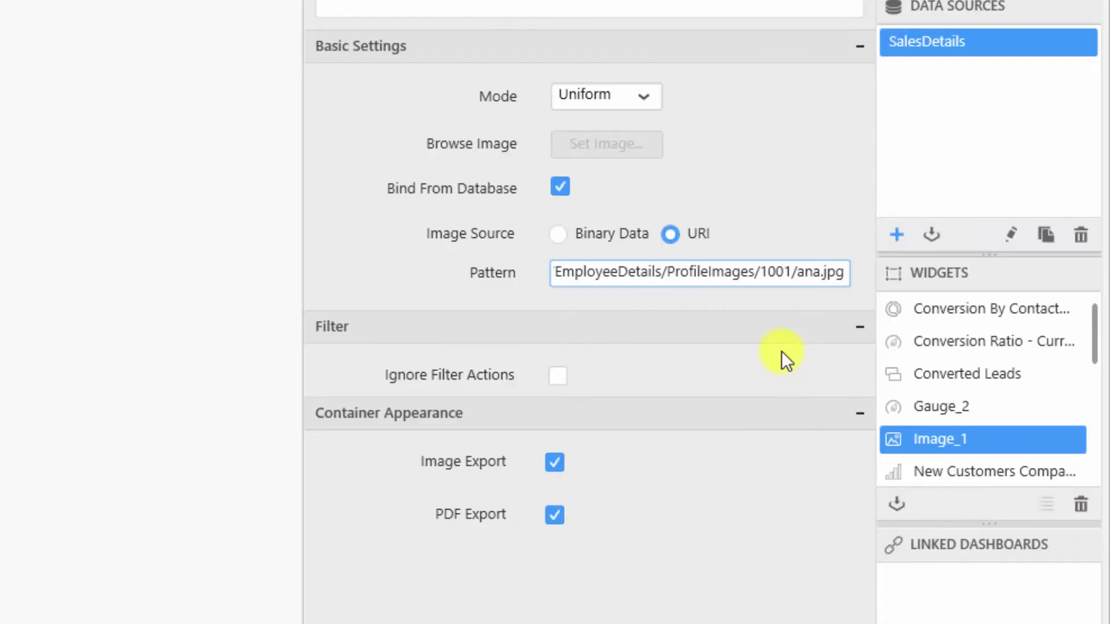
key(Delete)
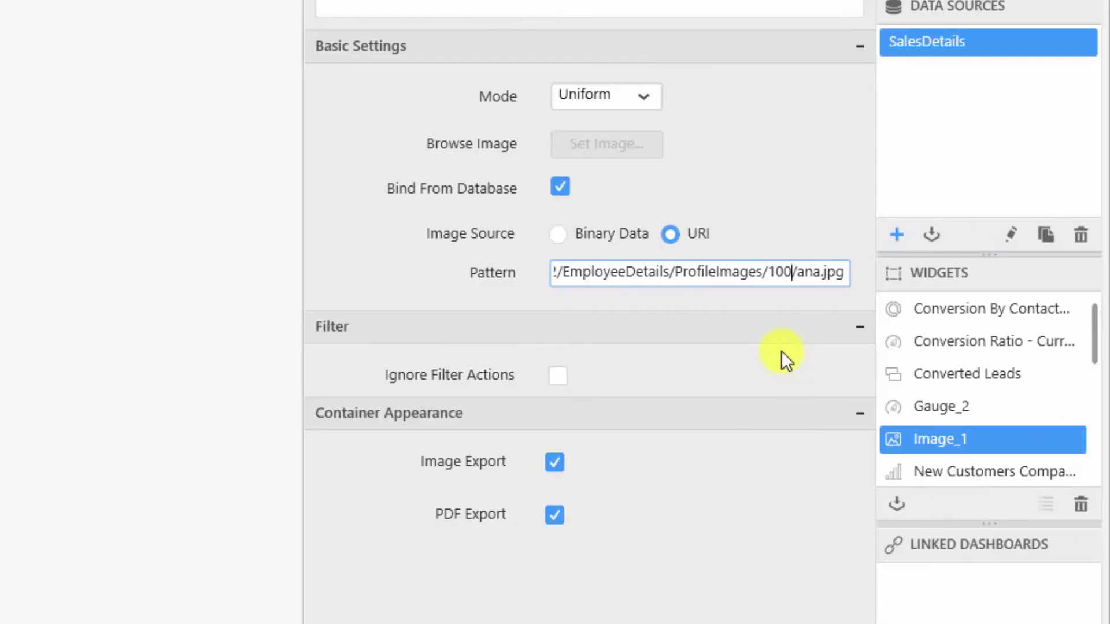
key(BackSpace)
key(BackSpace)
key(BackSpace)
text({)
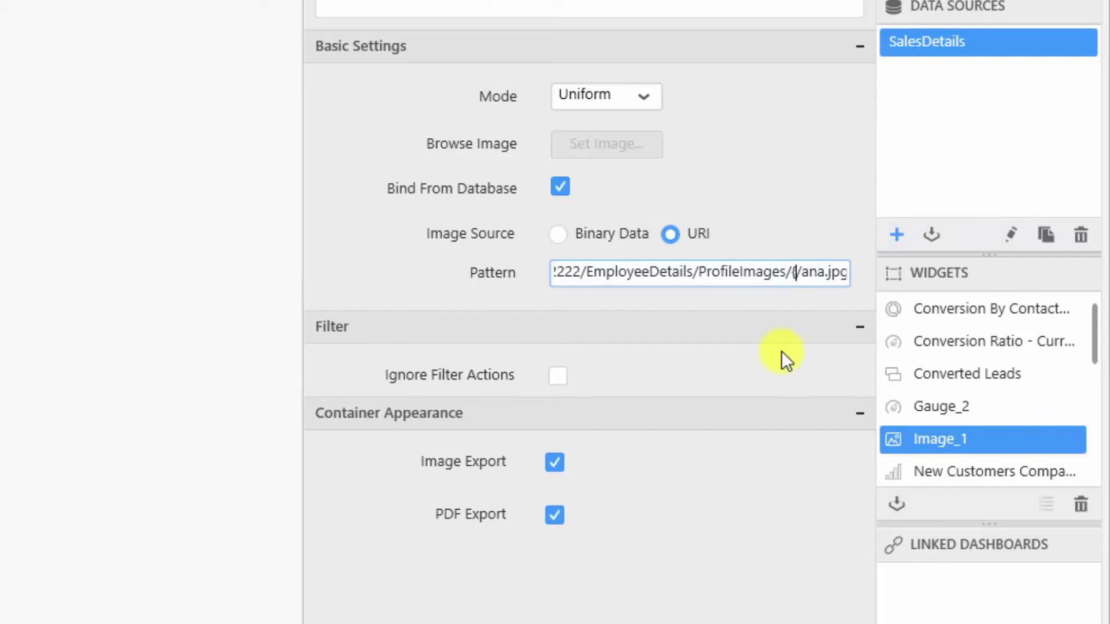
text(0})
text(})
text(/)
key(Delete)
key(Delete)
key(Delete)
text({)
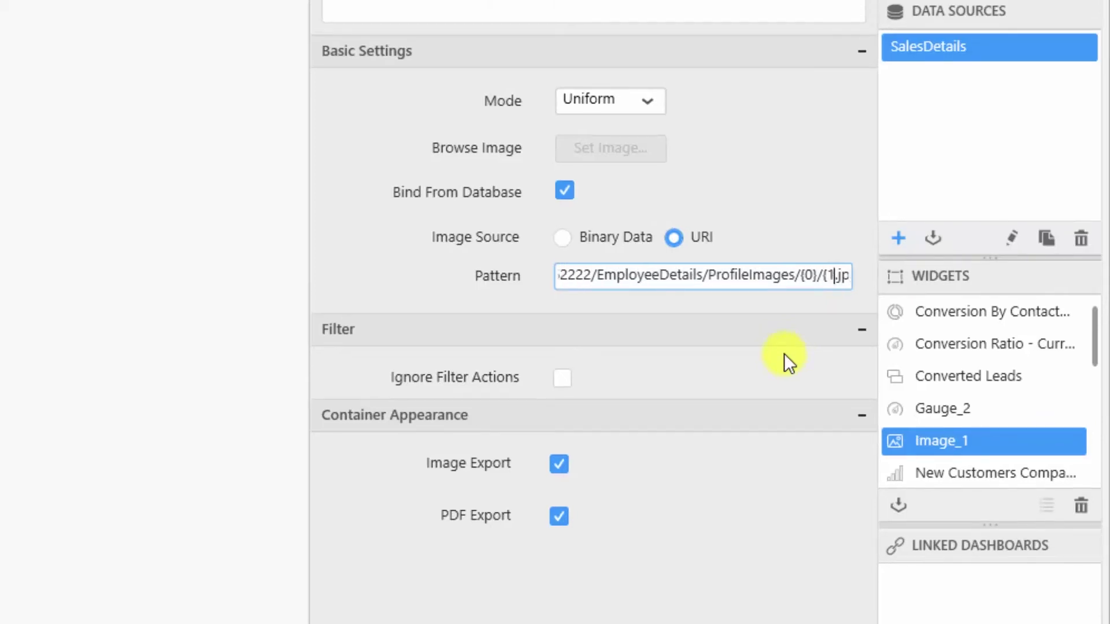
text(1})
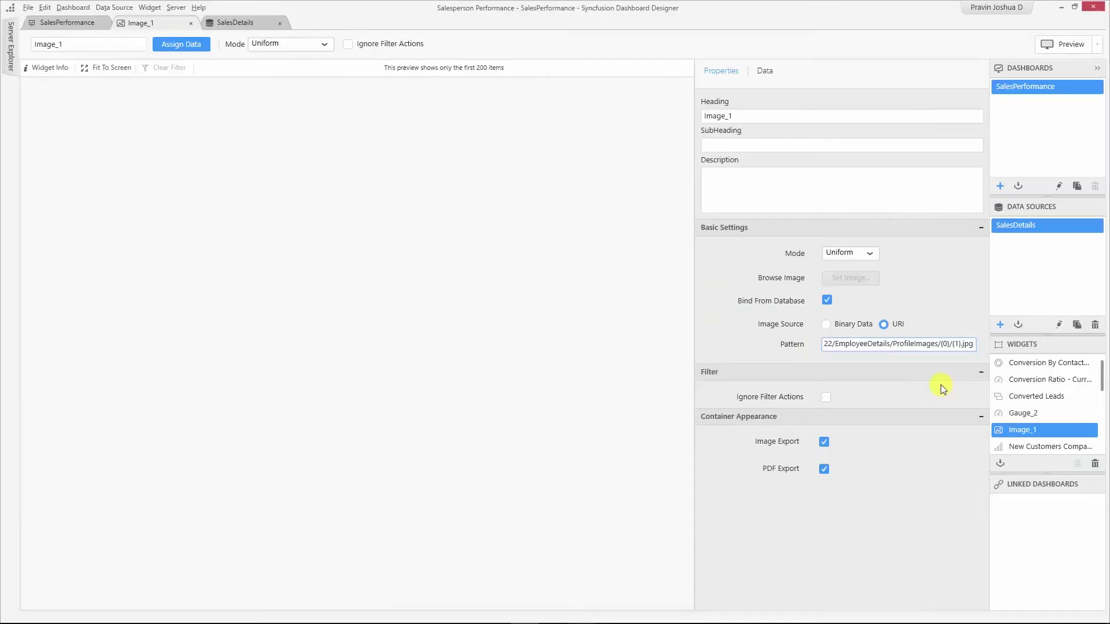
click(230, 22)
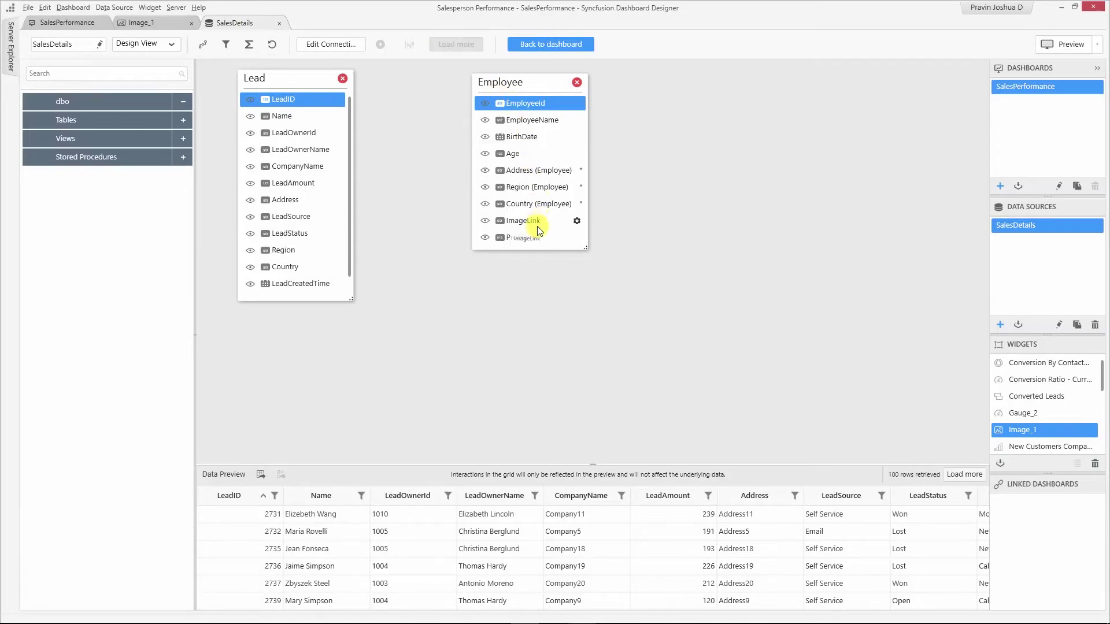
mouse_move(522, 220)
click(135, 22)
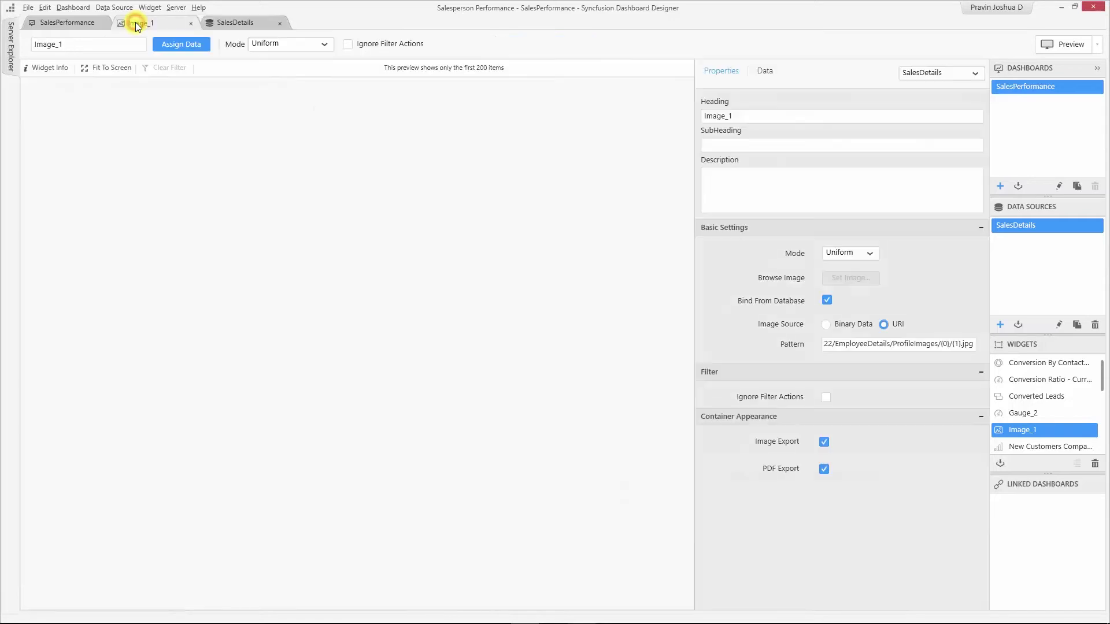
Replace Profile in Image_1's Column with EmployeeId and ImageLink
click(765, 72)
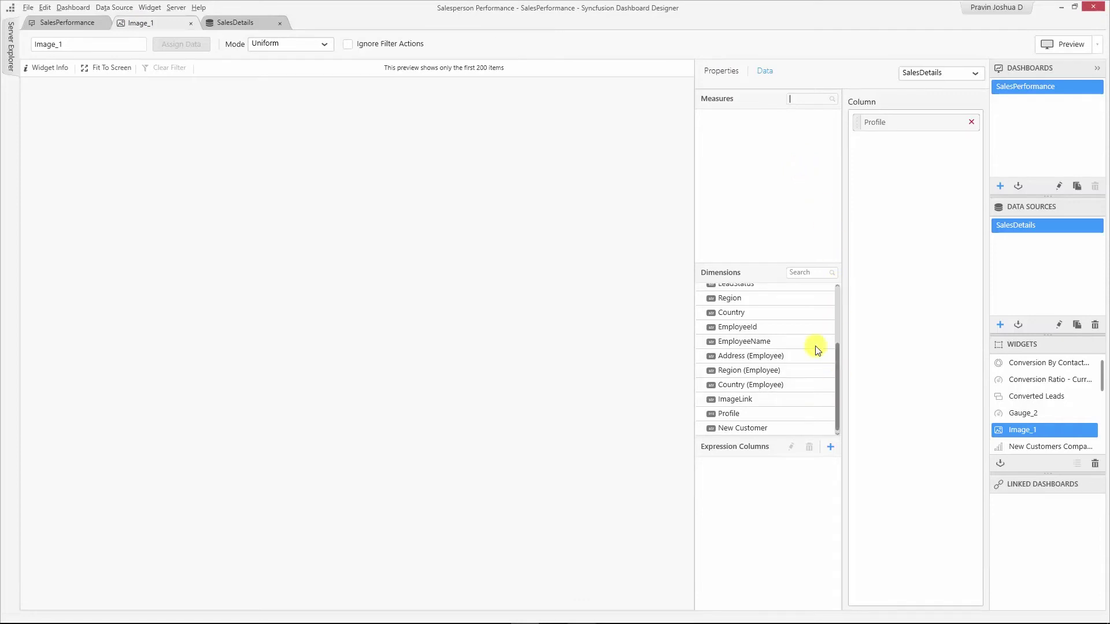
click(972, 122)
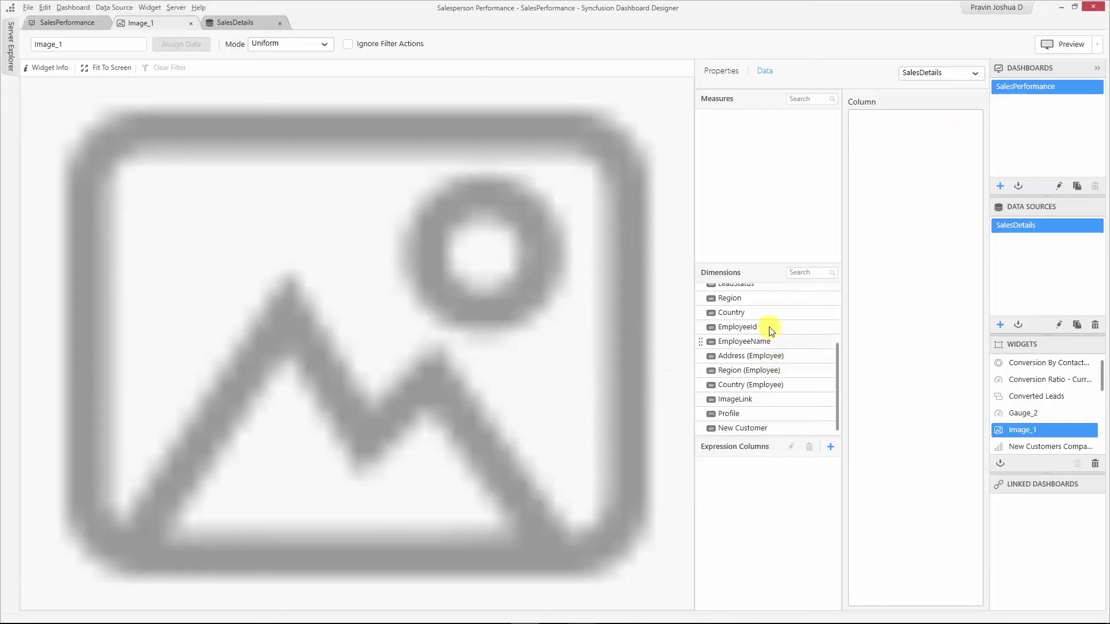
drag(768, 326, 865, 300)
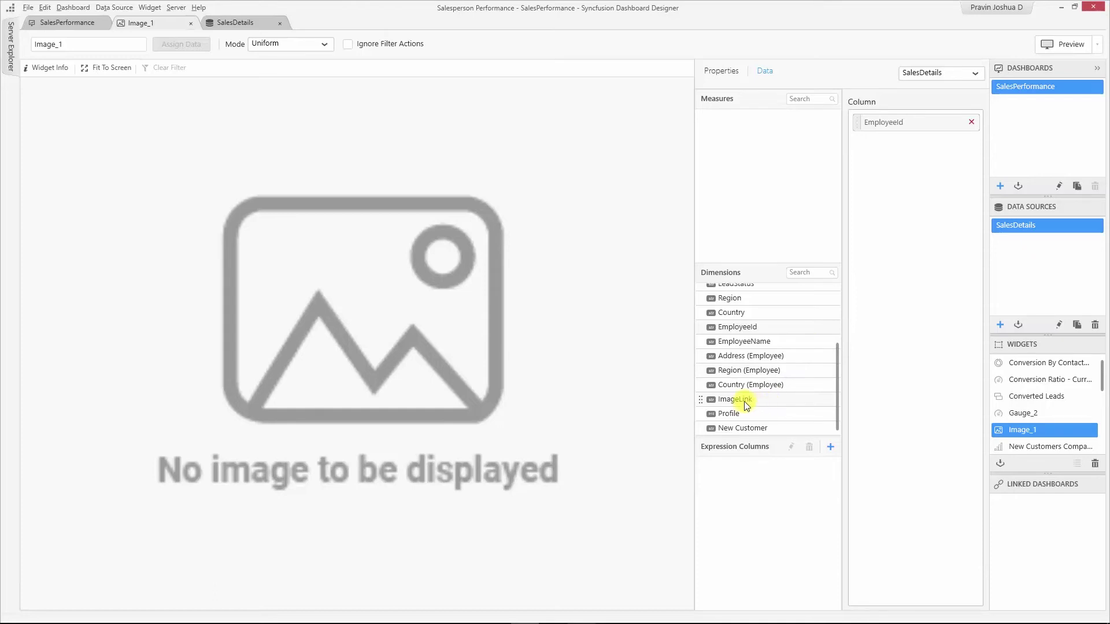
drag(743, 405, 878, 372)
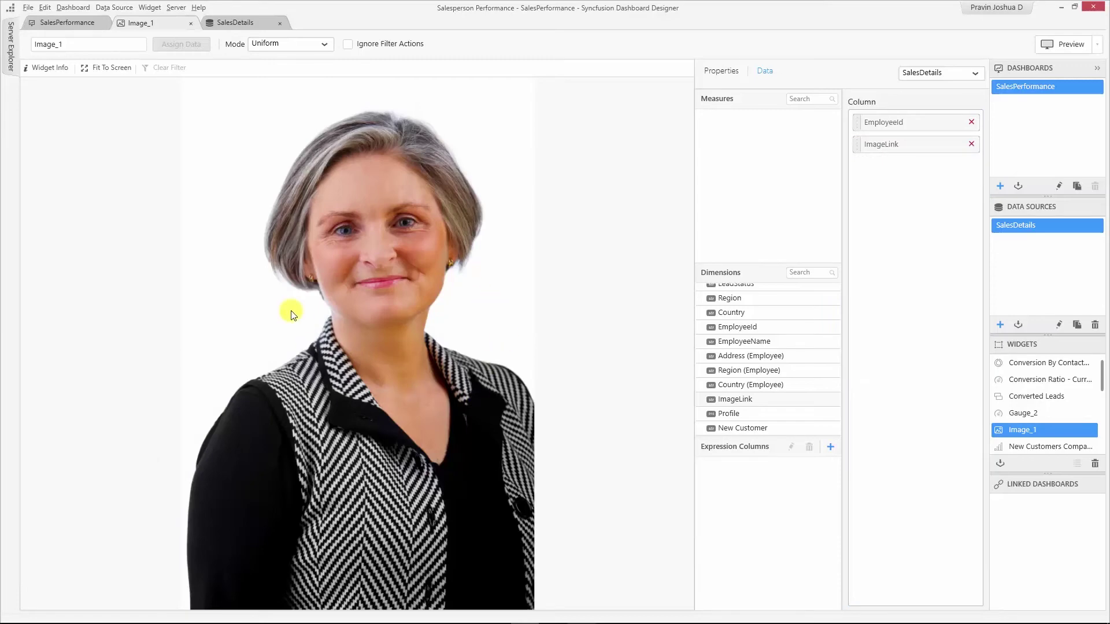
Preview the SalesPerformance dashboard with Antonio Moreno selected as salesperson
click(67, 25)
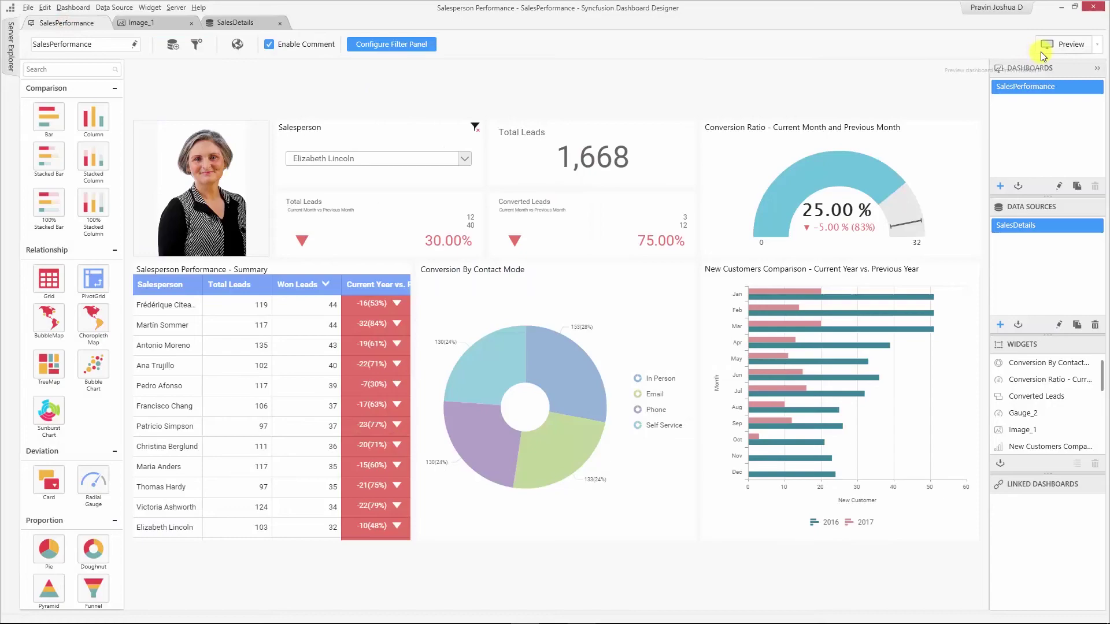
click(1044, 52)
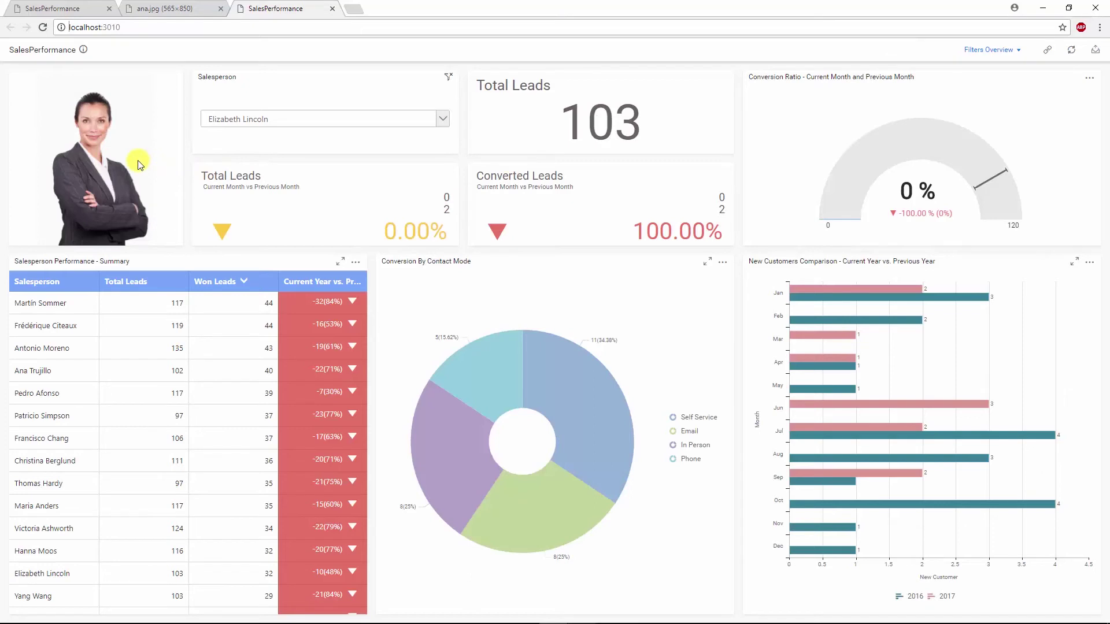
click(266, 120)
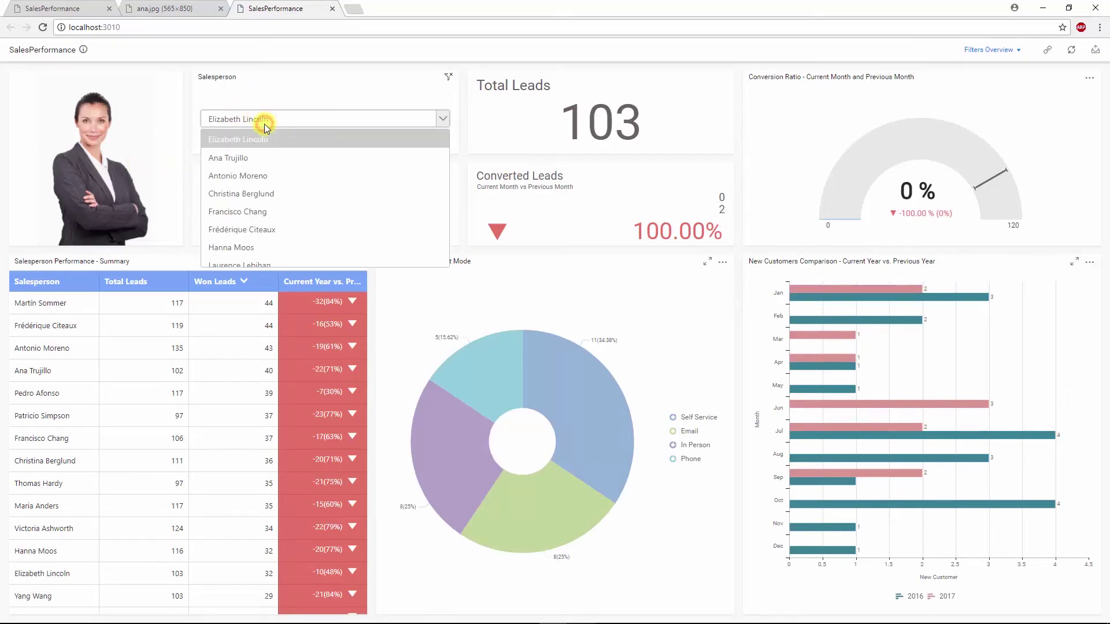
click(264, 181)
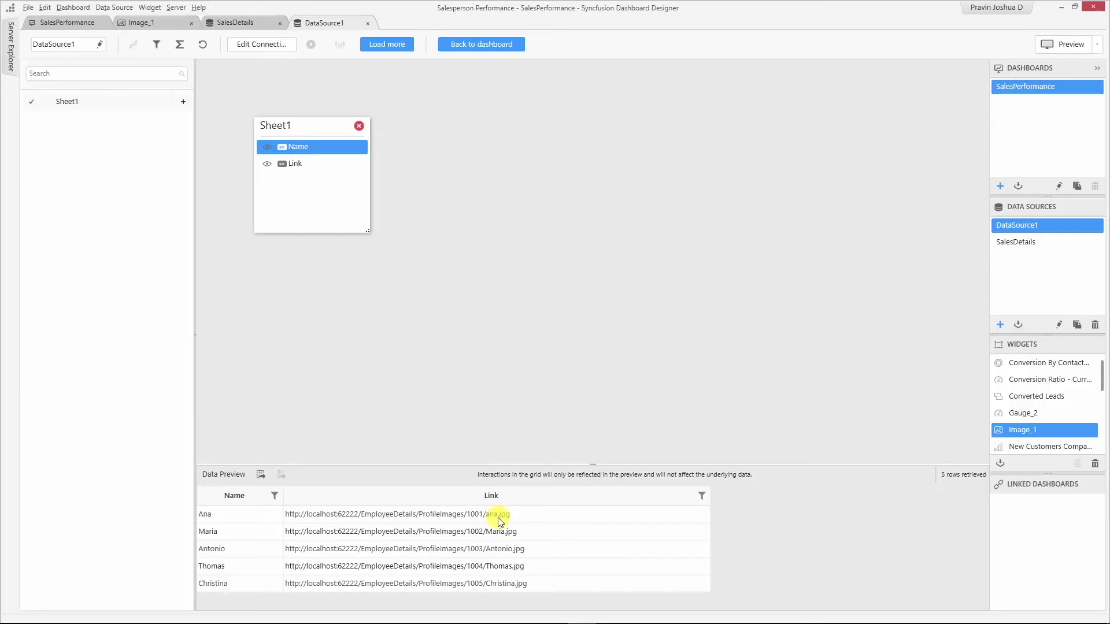
Set Image_1's URI pattern to {0} and bind DataSource1's Link column to it
click(154, 20)
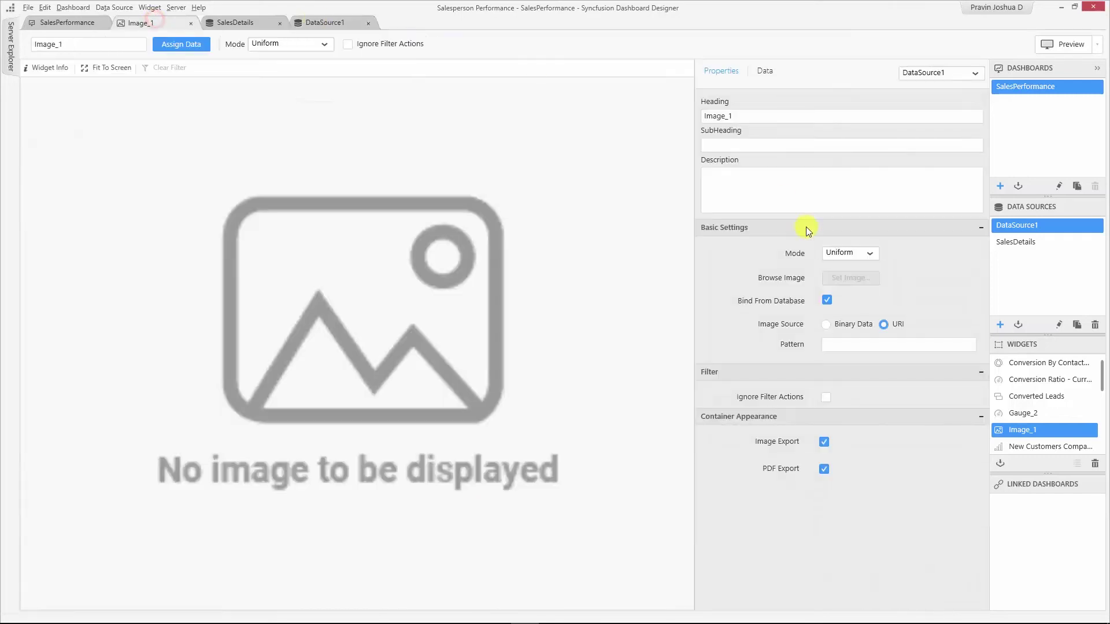
click(854, 346)
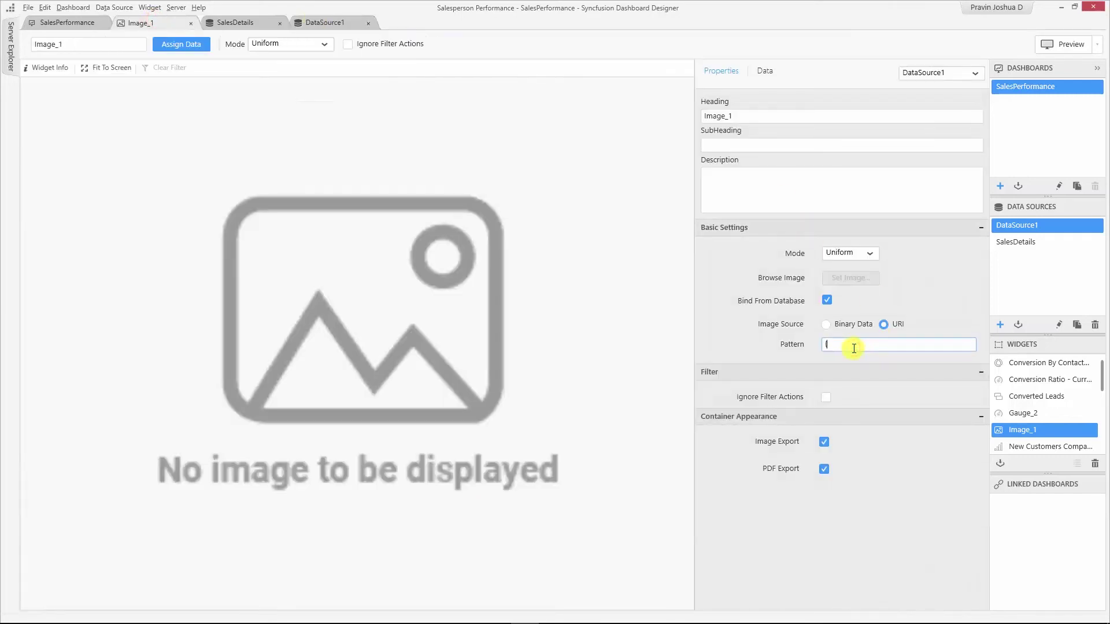
text({0)
click(765, 71)
drag(743, 306, 900, 269)
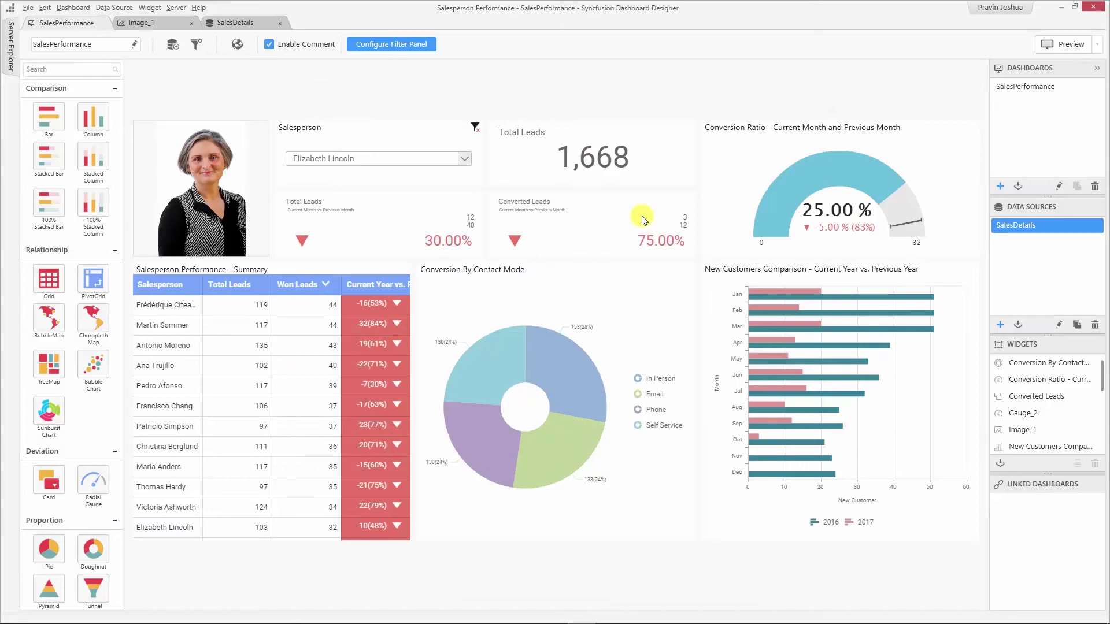
Publish the SalesPerformance dashboard to Sample Dashboards and view it in the browser
click(176, 7)
mouse_move(113, 35)
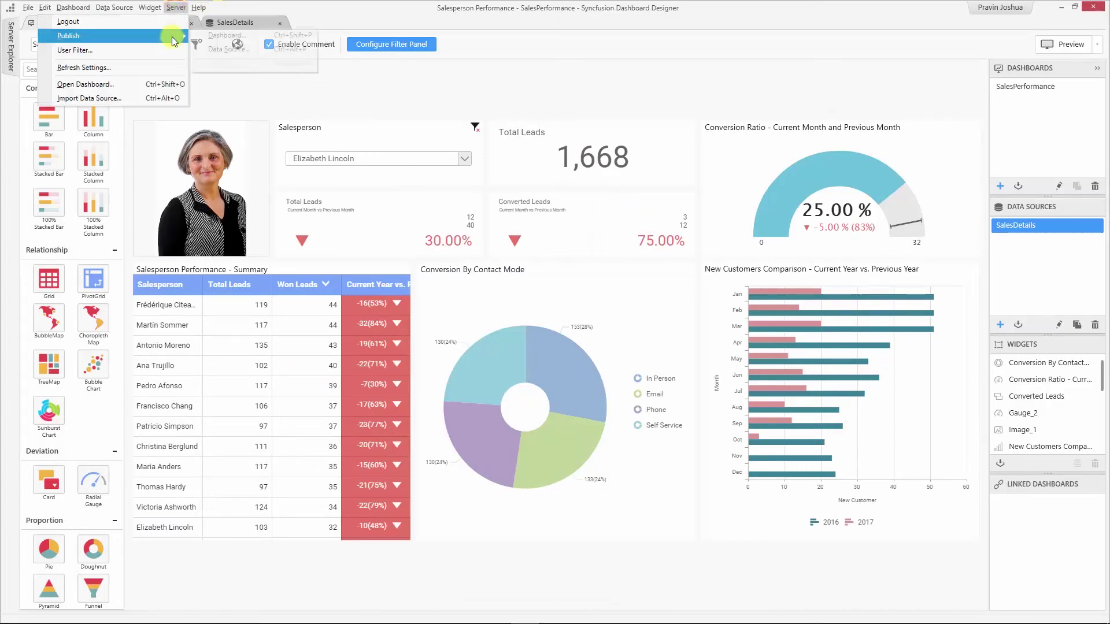
click(214, 42)
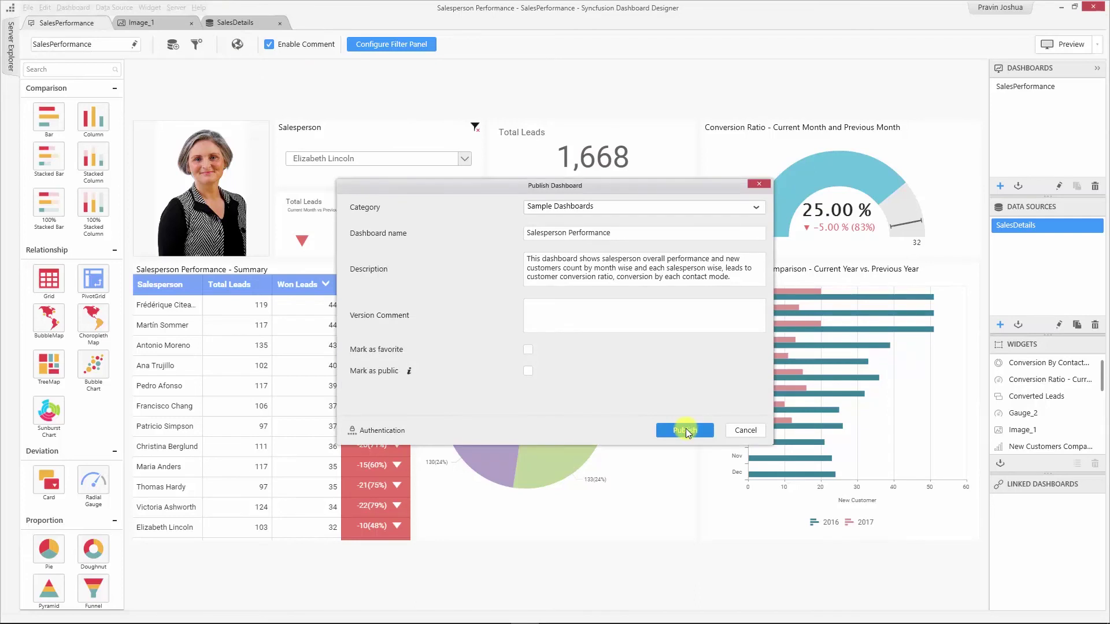
click(686, 431)
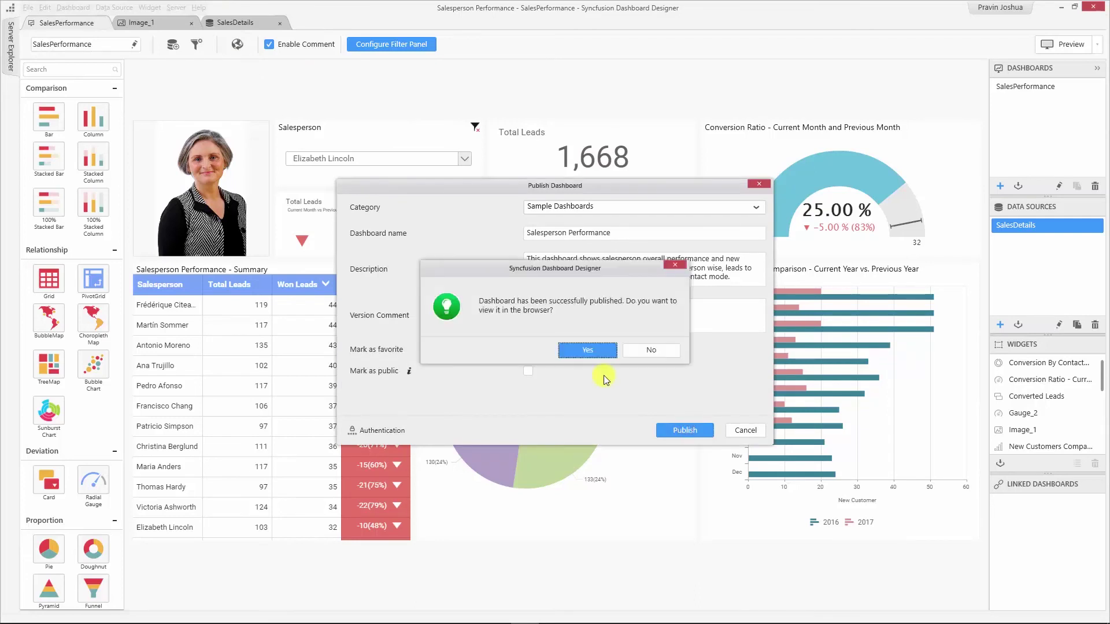
click(611, 350)
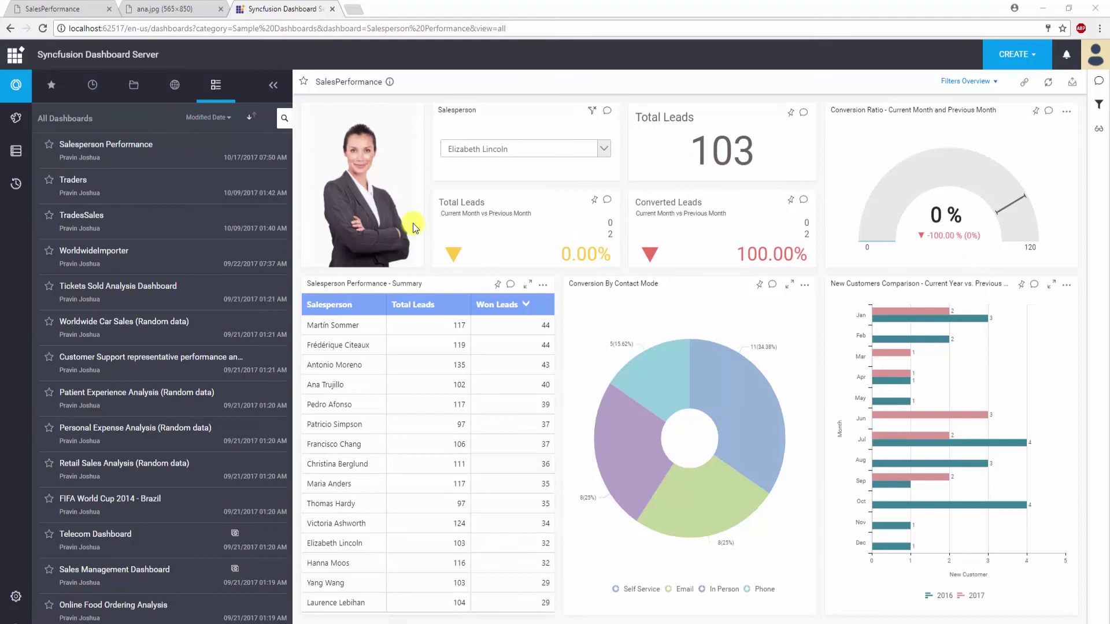
Switch the Salesperson filter through Francisco Chang and Laurence Lebihan to Victoria Ashworth
click(604, 149)
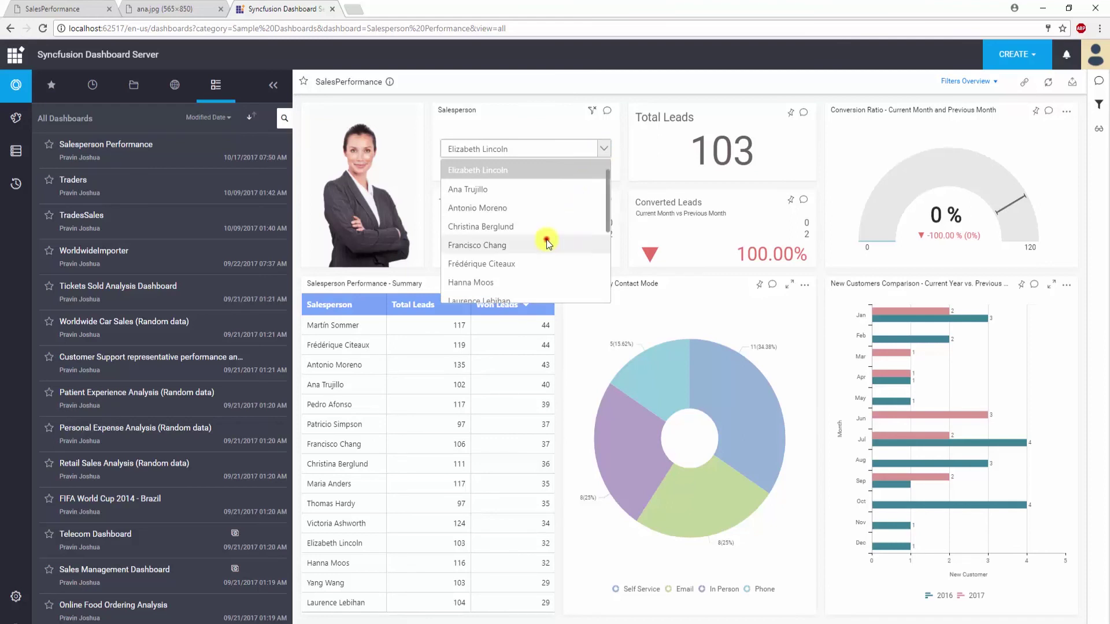
click(548, 243)
click(566, 286)
right_click(659, 285)
click(555, 273)
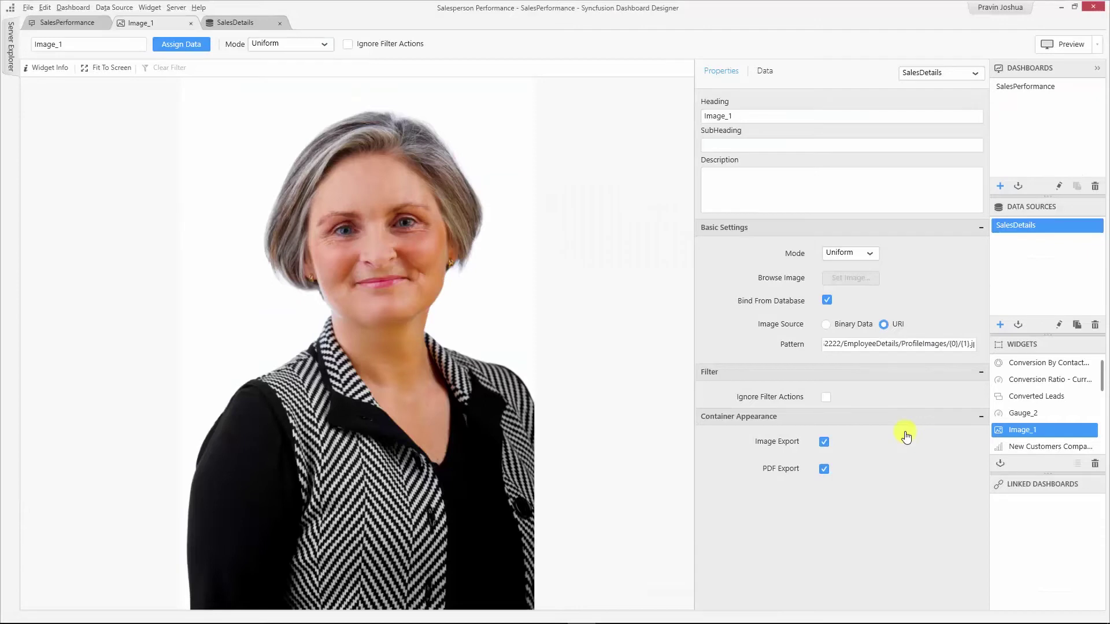
click(867, 254)
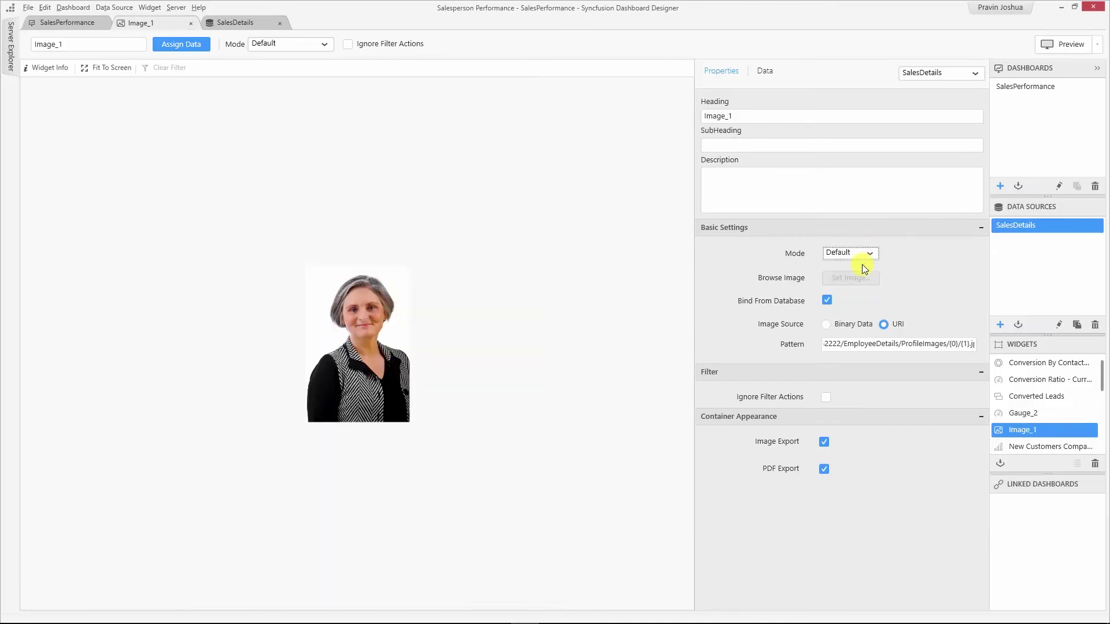
click(864, 258)
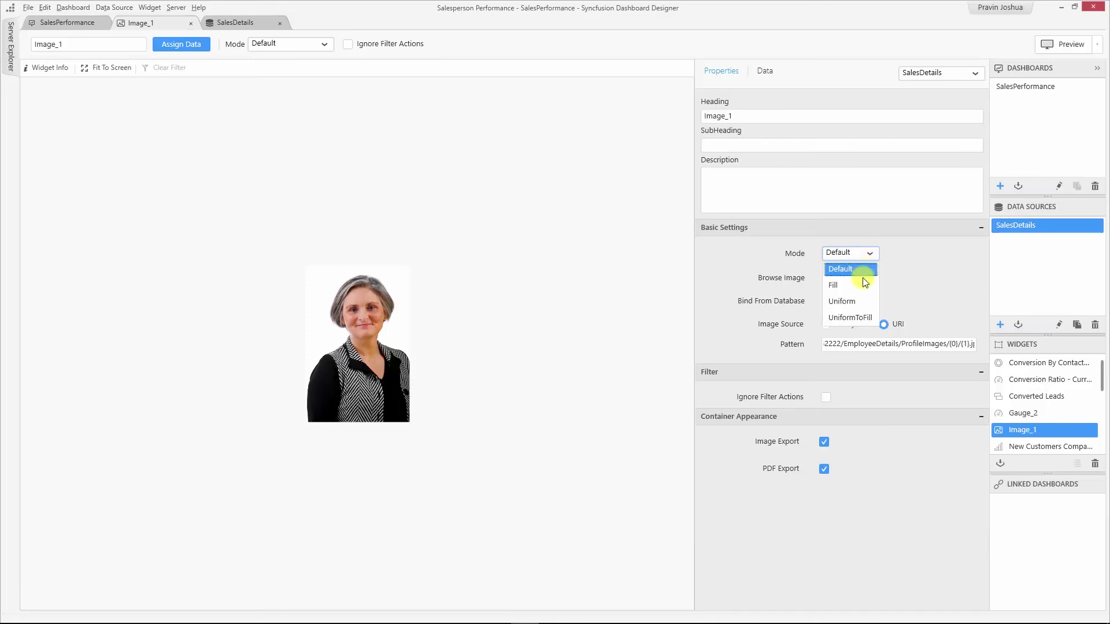
click(857, 286)
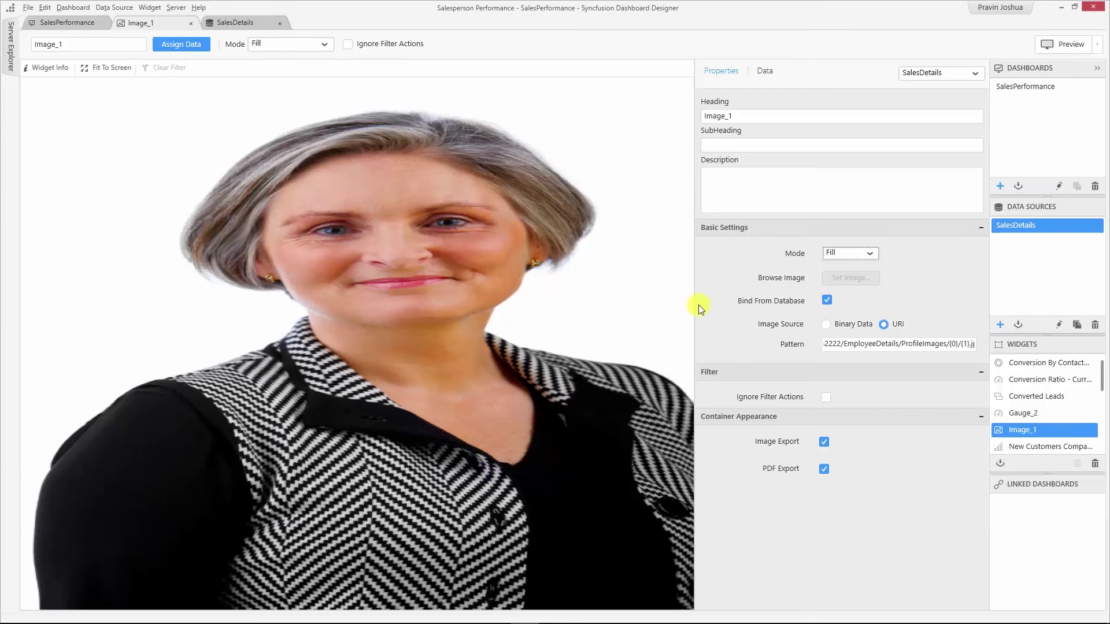
click(850, 252)
click(848, 300)
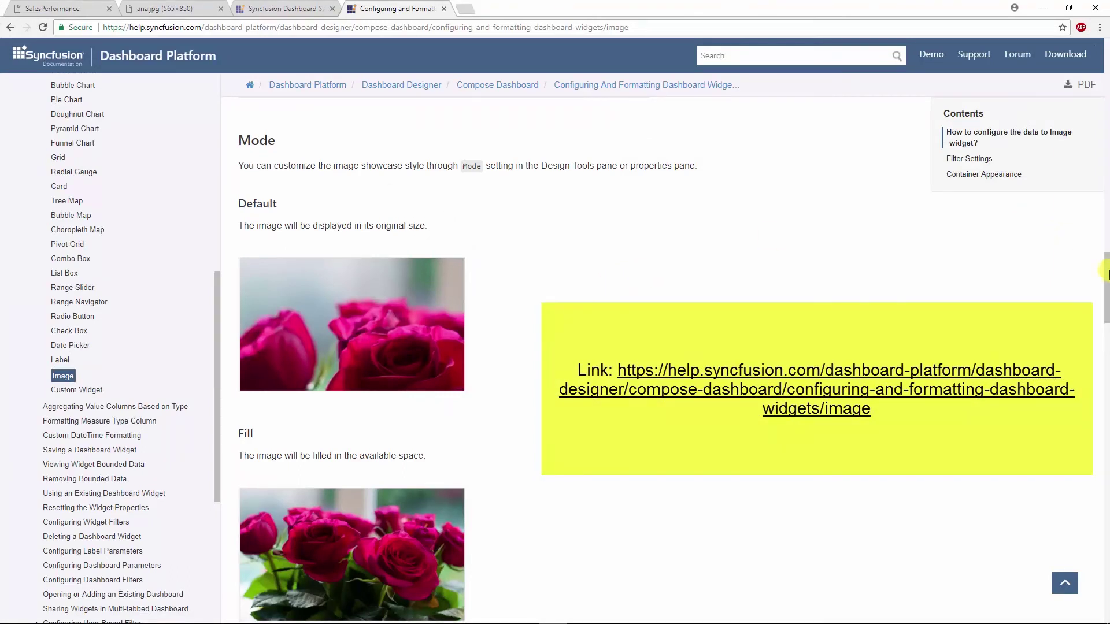
scroll(1108, 274, down, 1)
drag(1107, 275, 1108, 337)
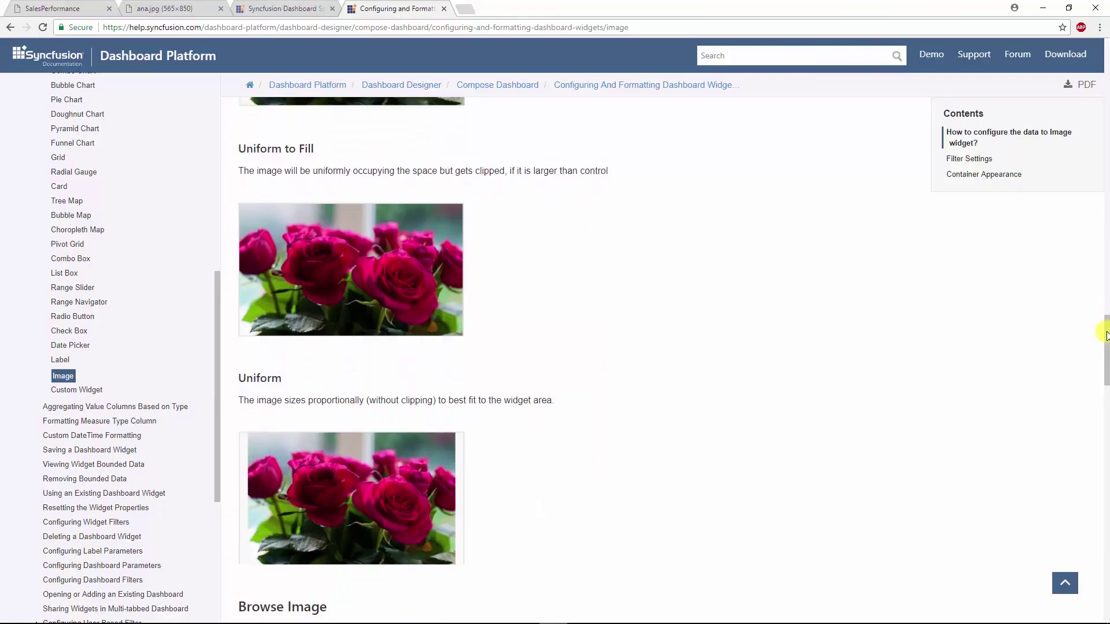